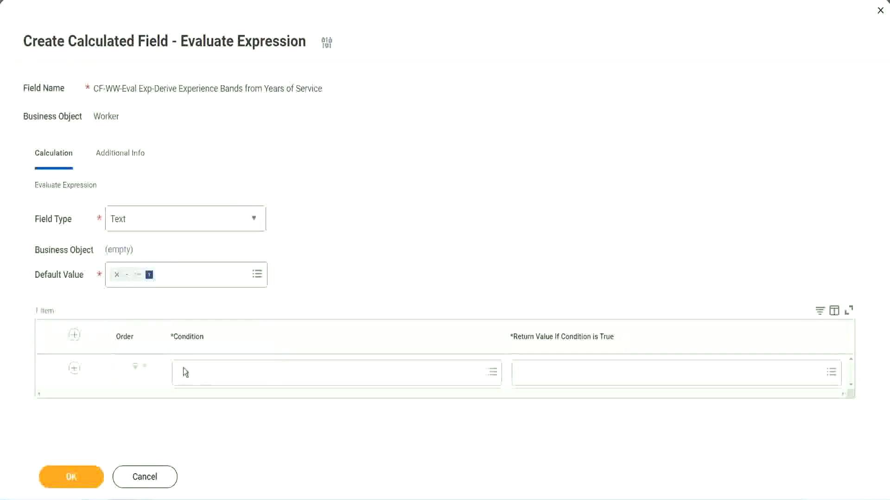
# Select the Field 1 name 'CF-WW-TF-Length of Service between 0 and 7 years' on line 13 of the Notepad++ notes
pyautogui.click(209, 374)
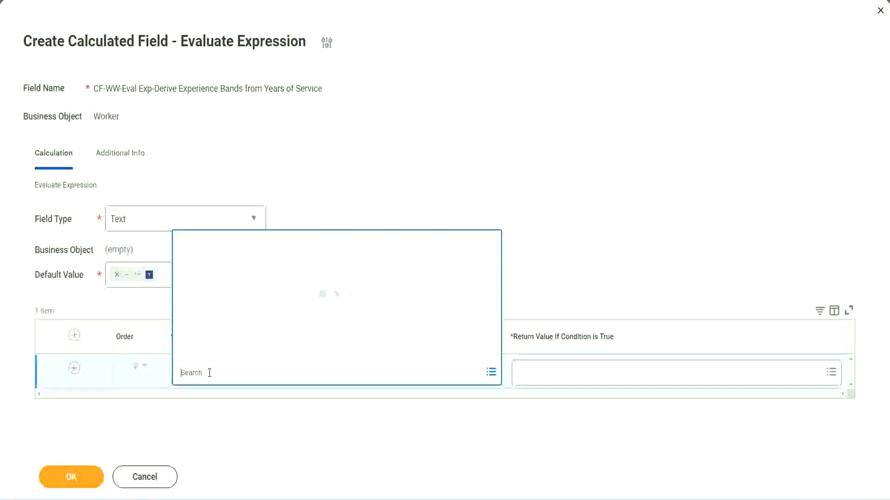
pyautogui.click(340, 206)
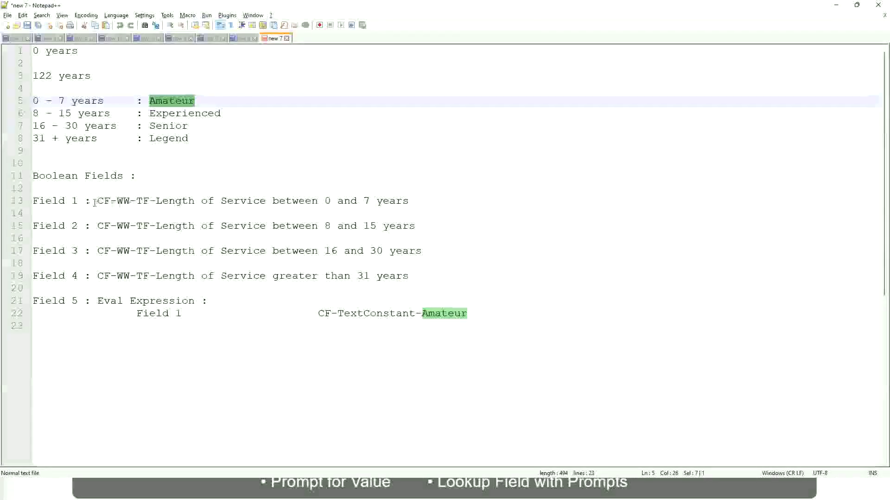
pyautogui.click(97, 201)
pyautogui.hotkey('ctrl', 'shift', 'Right')
pyautogui.moveTo(153, 202); pyautogui.dragTo(409, 204)
pyautogui.hotkey('ctrl', 'c')
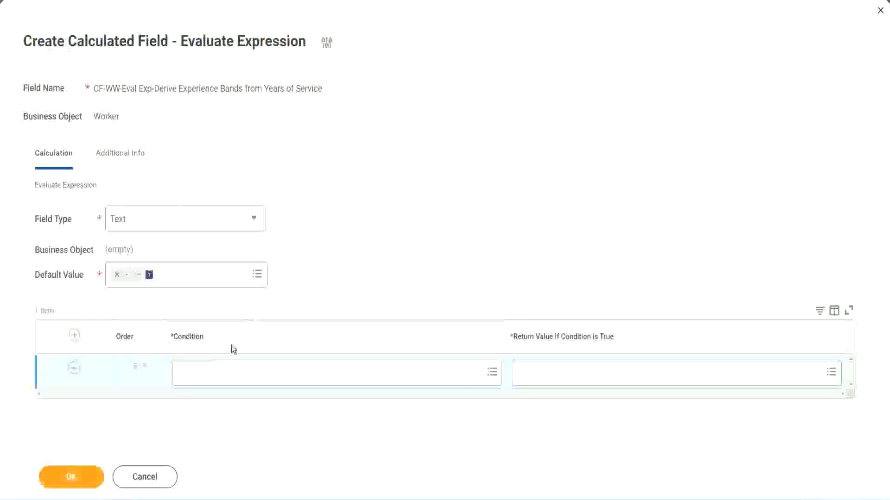
# Paste and pick CF-WW-TF-Length of Service between 0 and 7 years as the first condition
pyautogui.hotkey('alt', 'Tab')
pyautogui.click(226, 377)
pyautogui.hotkey('ctrl', 'v')
pyautogui.press('Return')
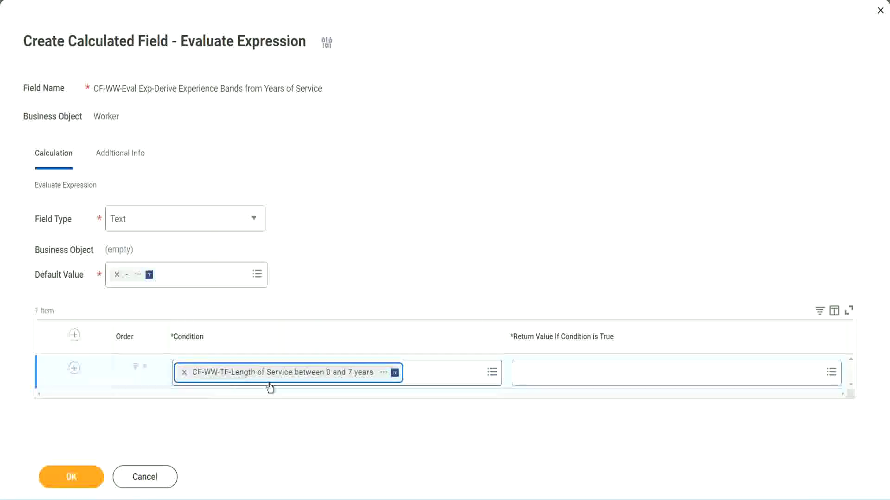
pyautogui.click(411, 260)
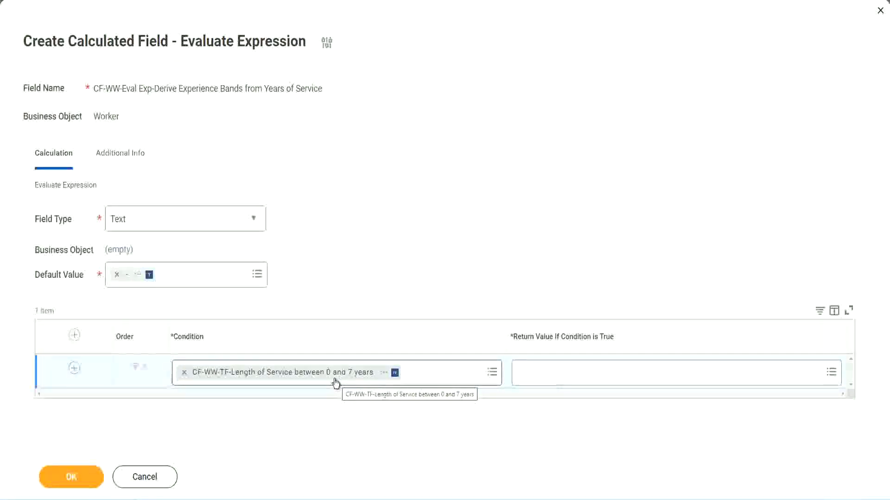
pyautogui.click(579, 379)
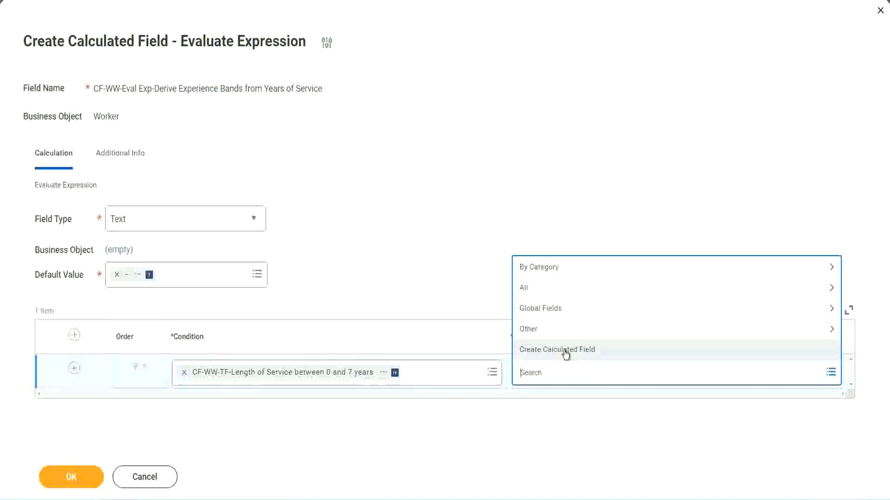
pyautogui.click(515, 229)
pyautogui.click(535, 376)
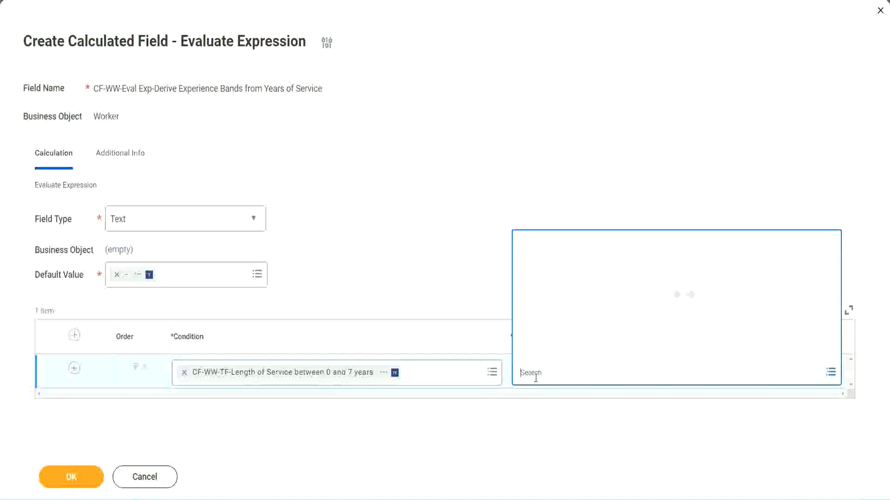
pyautogui.write('Amaterue')
pyautogui.click(449, 269)
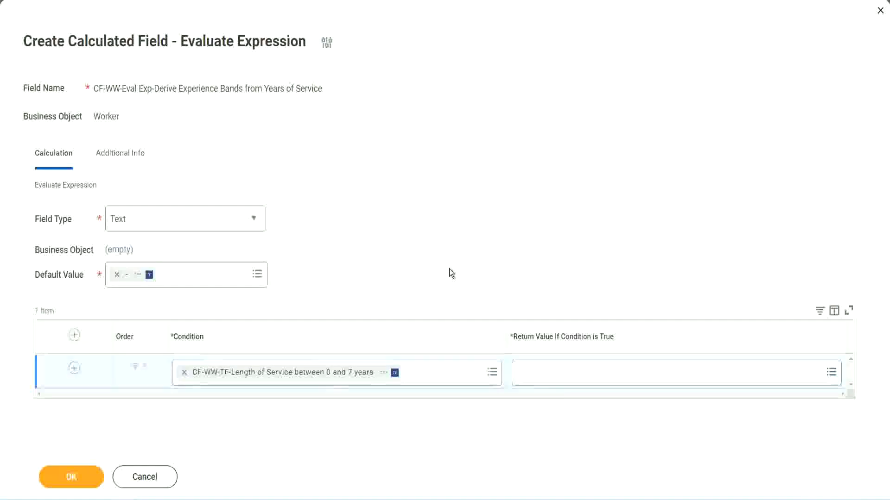
pyautogui.click(561, 376)
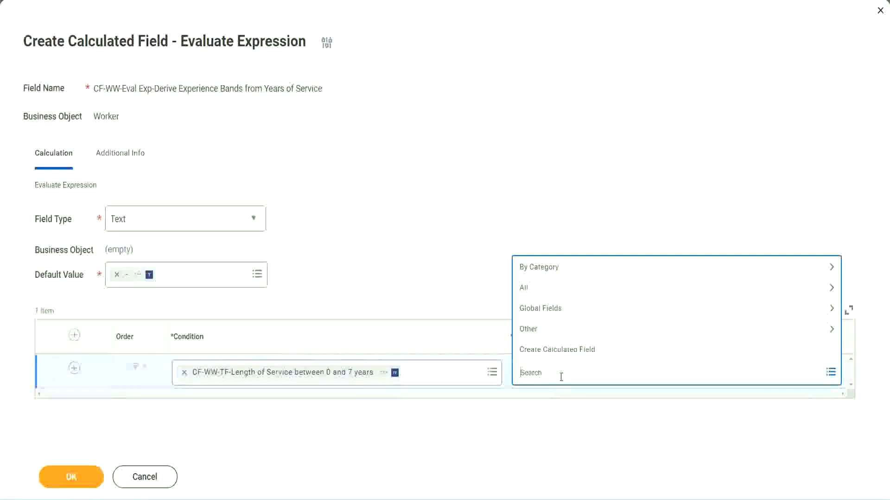
pyautogui.click(448, 270)
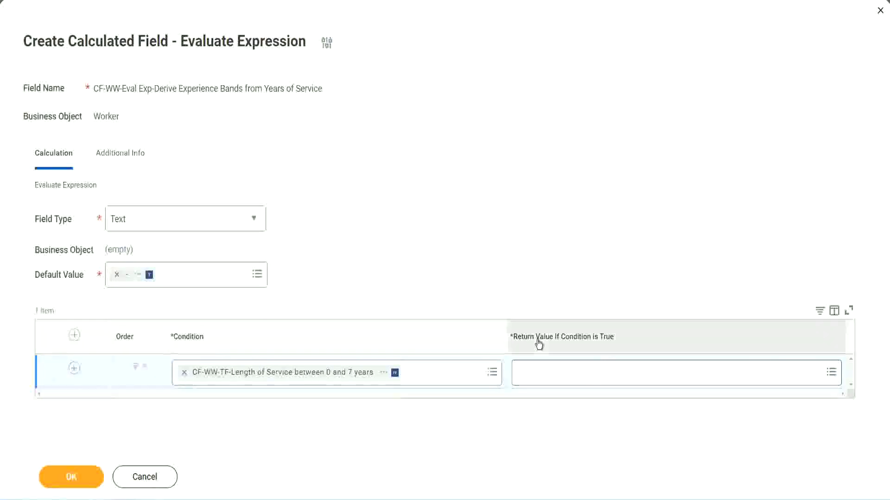
pyautogui.click(576, 376)
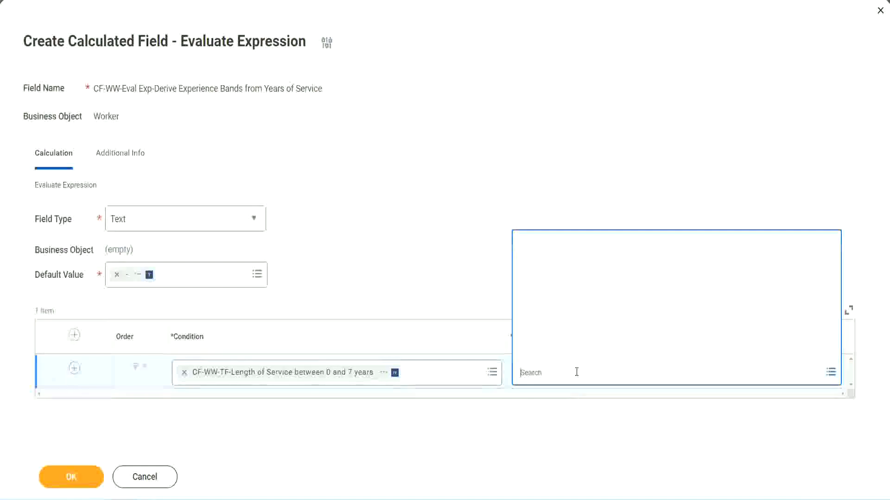
# Name the new calculated field CF-WW-TC-Amateur and search business objects for 'global'
pyautogui.click(570, 352)
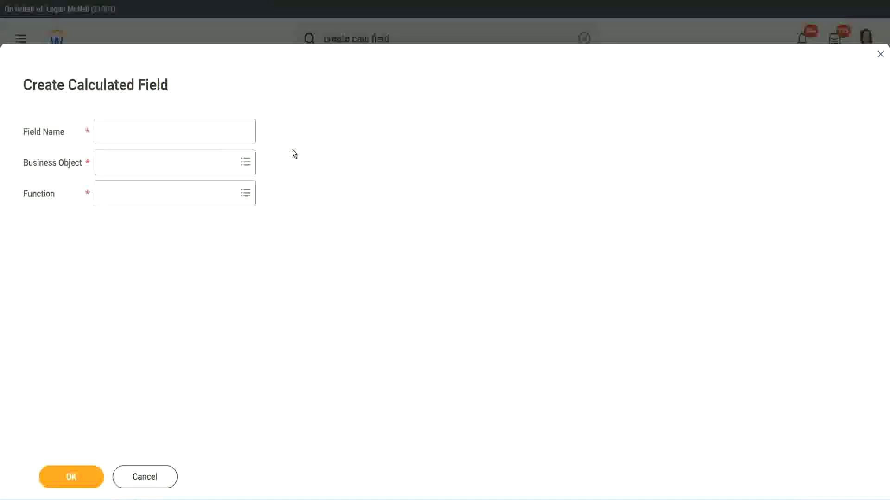
pyautogui.click(108, 133)
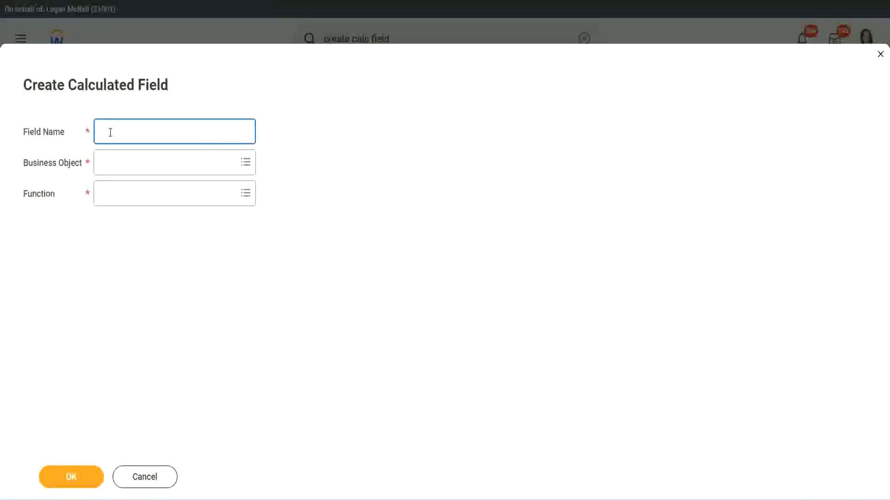
pyautogui.write('CF-TC-Amateur')
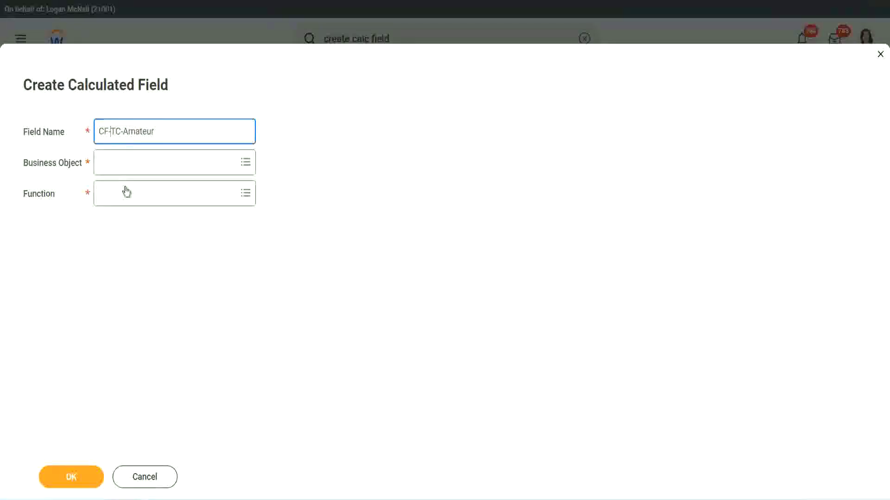
pyautogui.write('WW-')
pyautogui.click(125, 163)
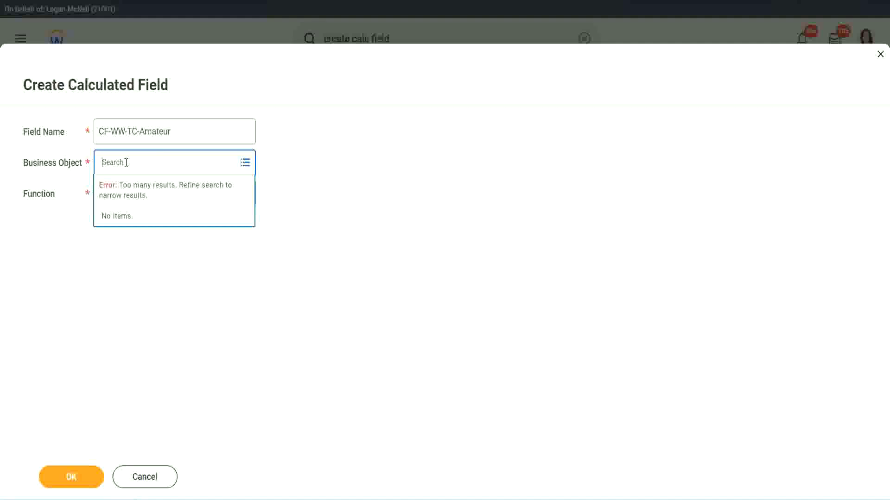
pyautogui.write('worker')
pyautogui.press('BackSpace')
pyautogui.press('BackSpace')
pyautogui.press('BackSpace')
pyautogui.press('BackSpace')
pyautogui.press('BackSpace')
pyautogui.write('global')
pyautogui.press('Return')
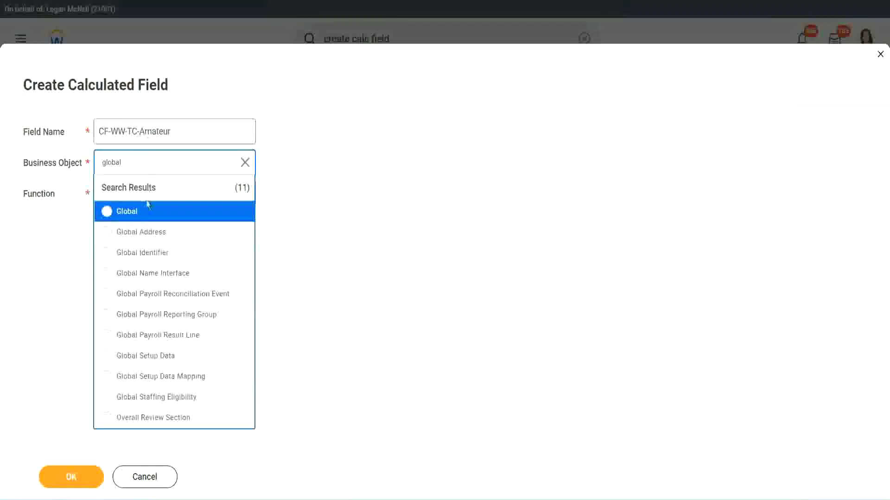
# Choose Global as business object and Text Constant as function for CF-WW-TC-Amateur, then submit
pyautogui.click(139, 216)
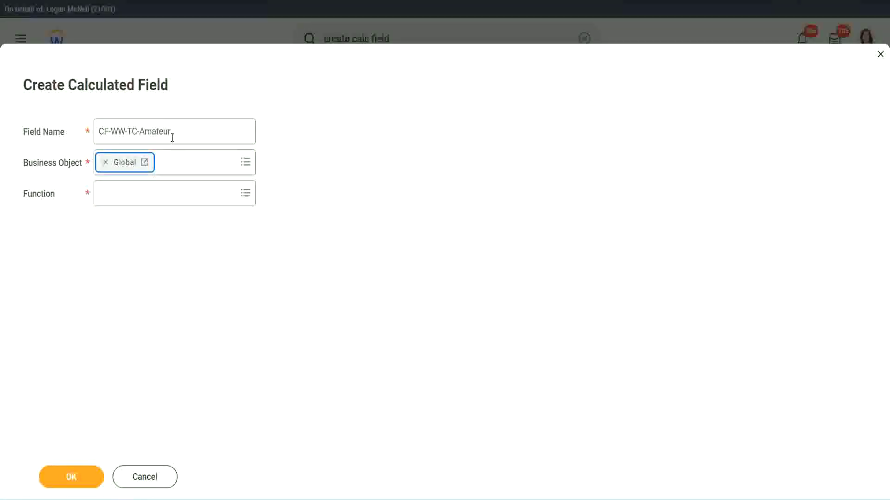
pyautogui.tripleClick(230, 125)
pyautogui.click(195, 131)
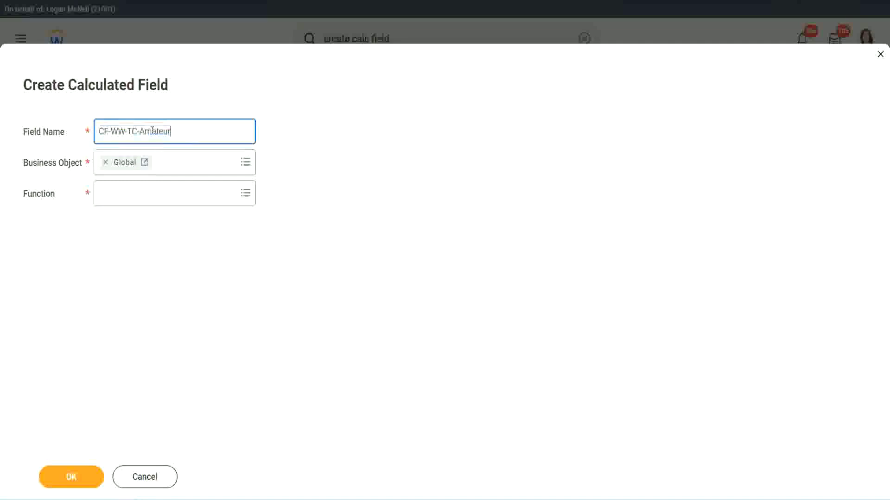
pyautogui.doubleClick(175, 130)
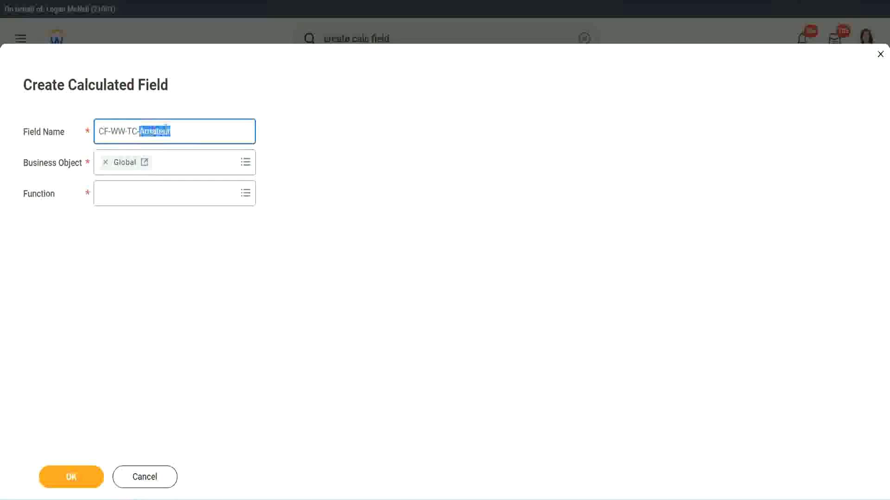
pyautogui.click(184, 129)
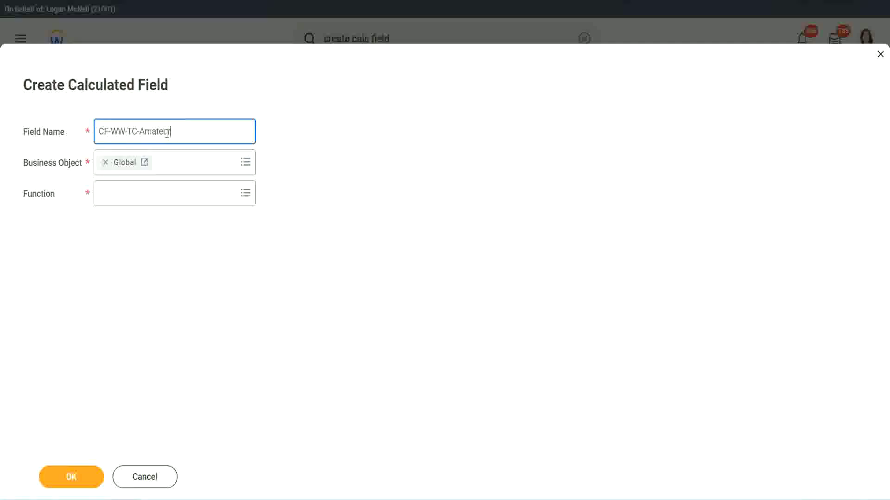
pyautogui.doubleClick(166, 133)
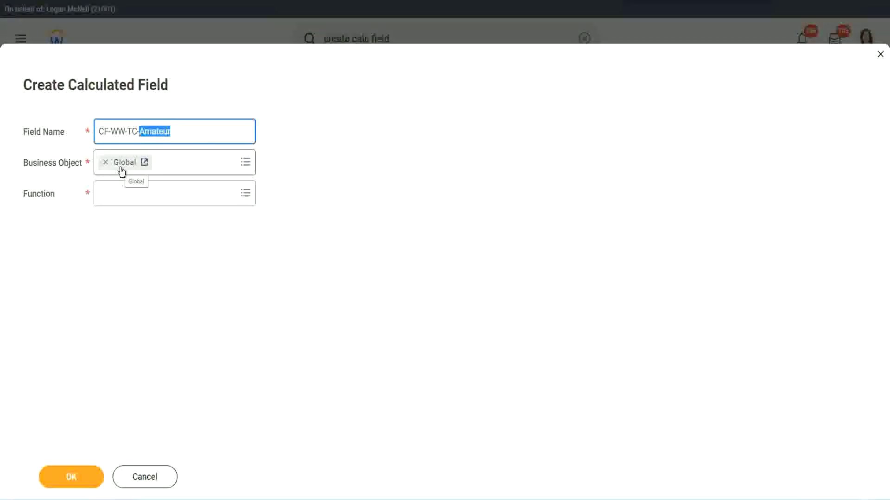
pyautogui.click(123, 194)
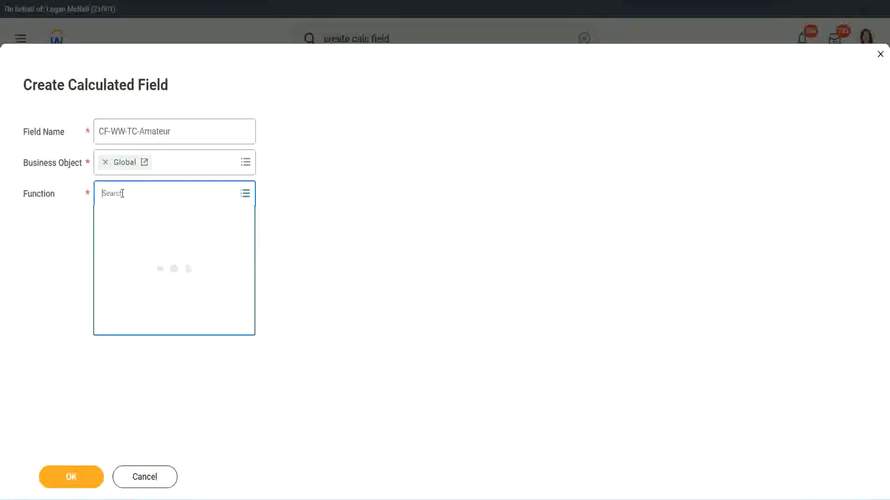
pyautogui.write('text const')
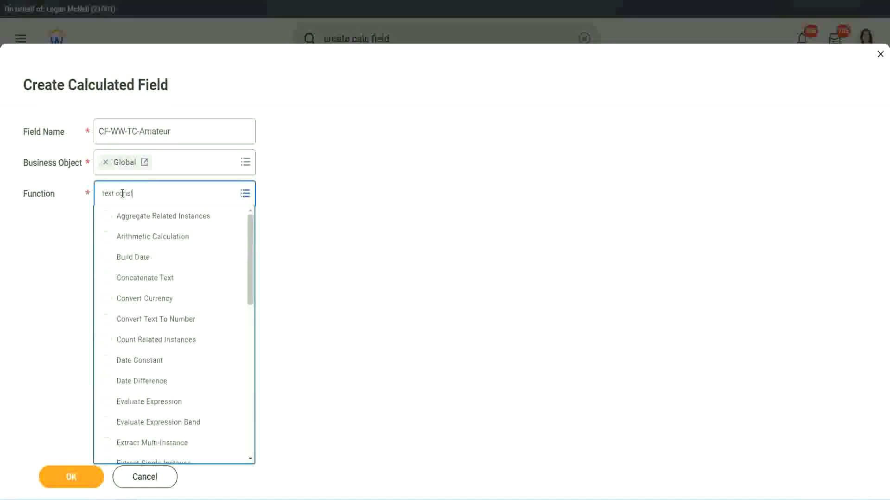
pyautogui.press('Return')
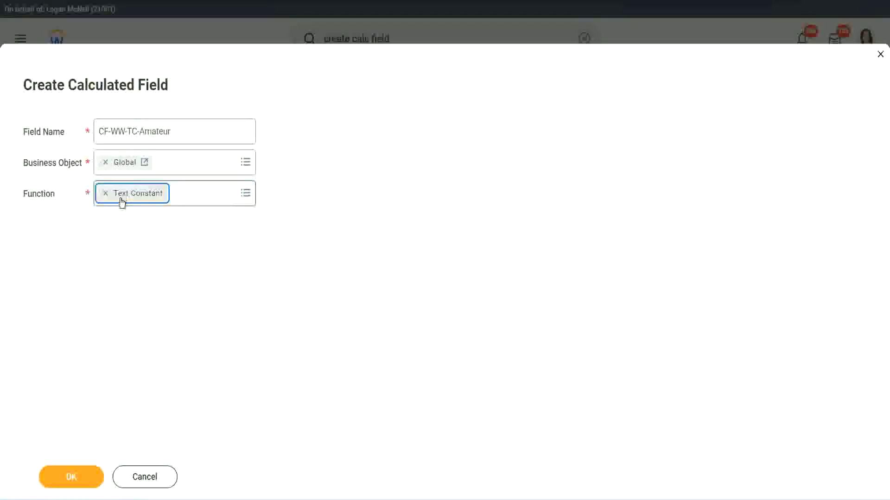
pyautogui.click(85, 468)
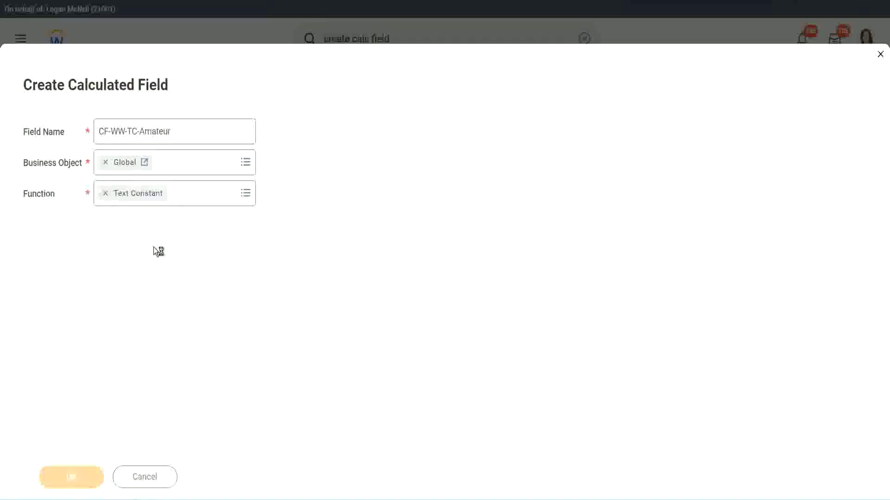
pyautogui.click(127, 257)
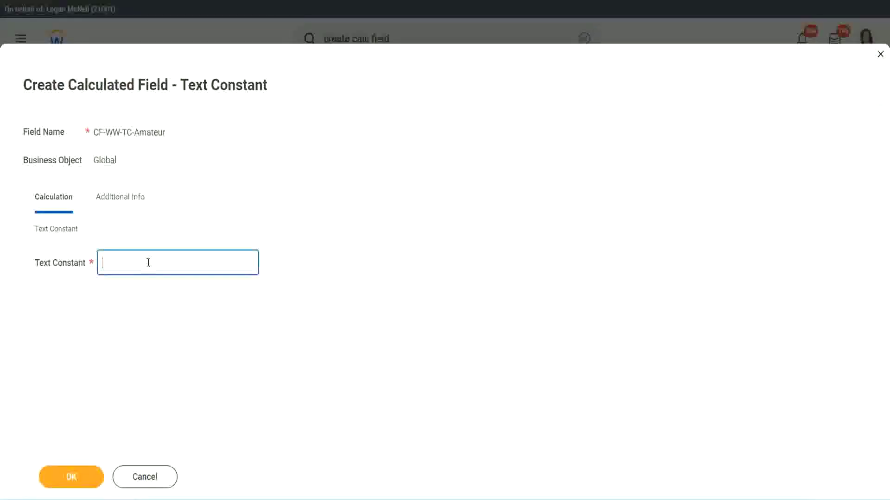
pyautogui.write('Amateur')
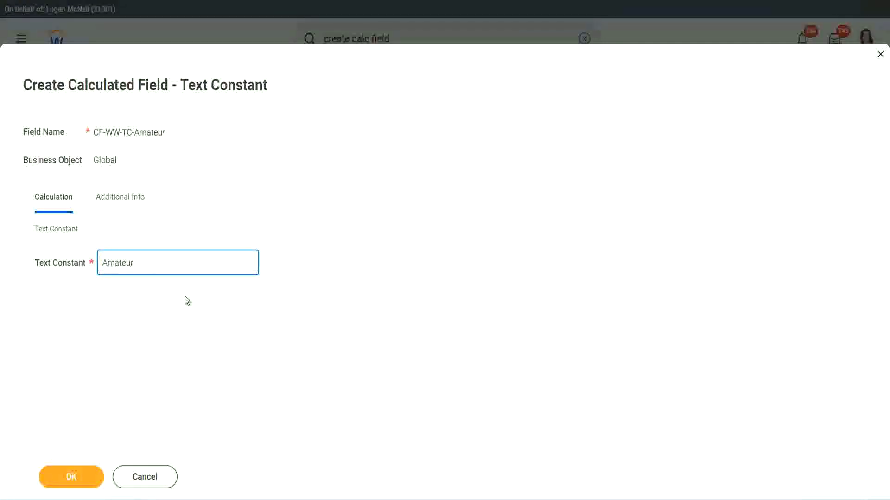
pyautogui.click(71, 481)
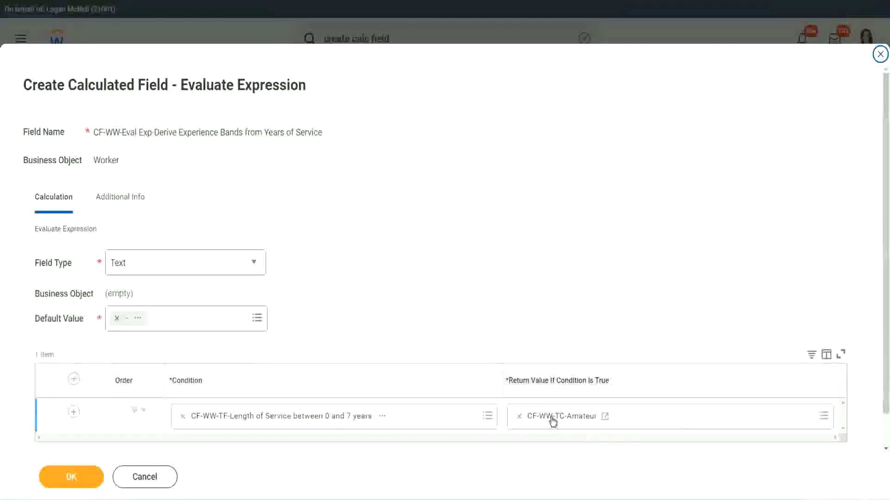
pyautogui.rightClick(552, 420)
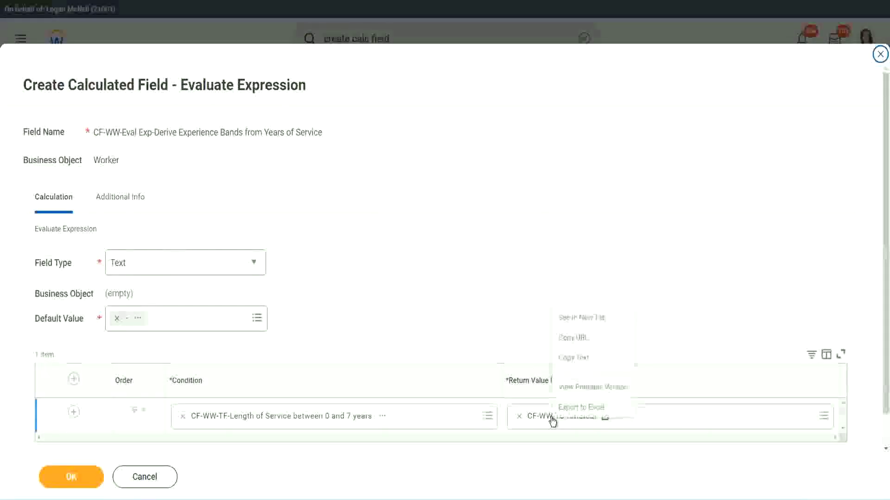
pyautogui.click(579, 359)
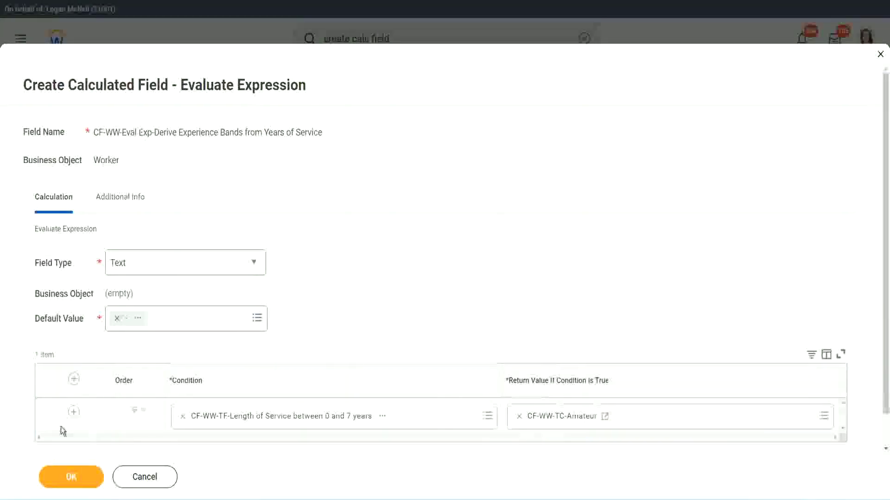
# Add two condition rows and set row two to Length of Service between 8 and 15 years
pyautogui.click(74, 412)
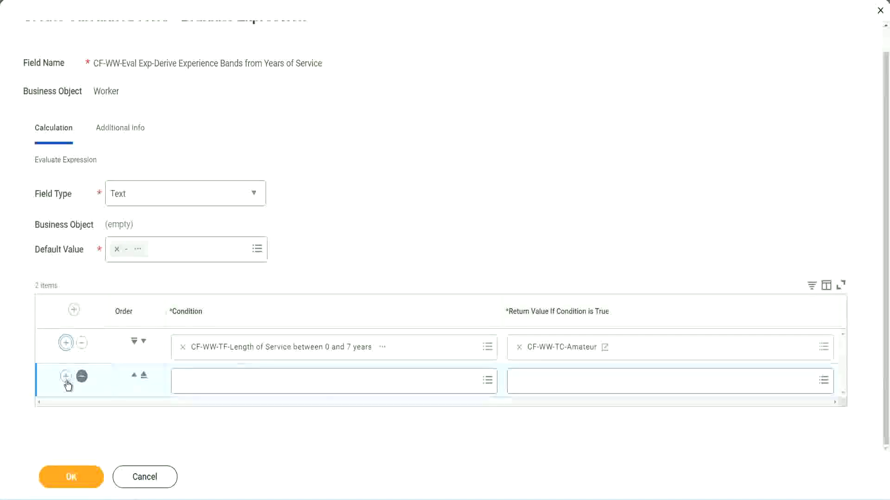
pyautogui.click(66, 377)
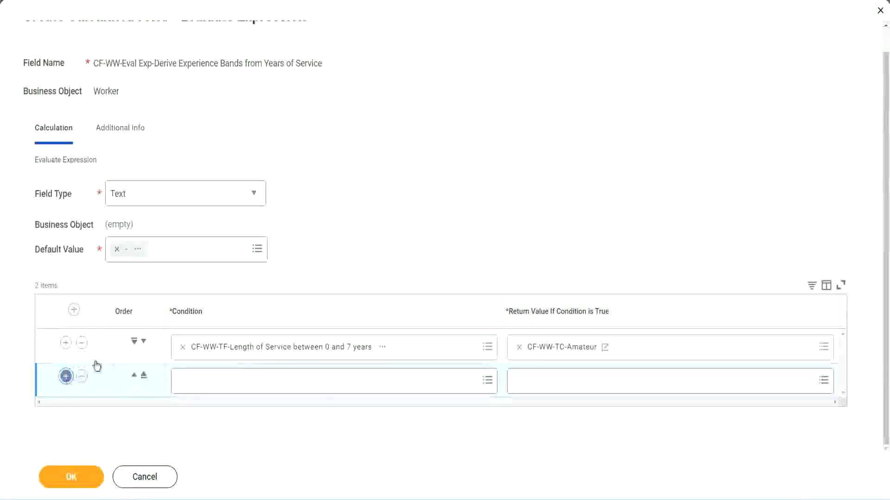
pyautogui.click(67, 377)
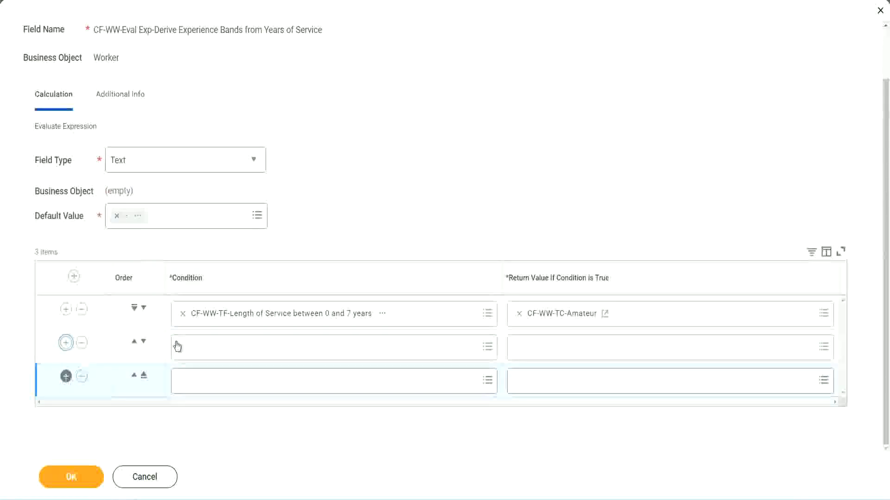
pyautogui.click(219, 350)
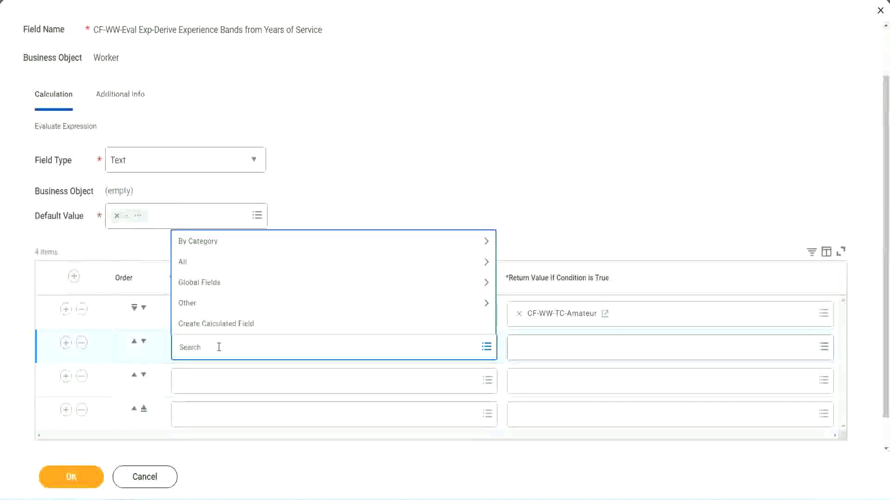
pyautogui.write('cf-ww')
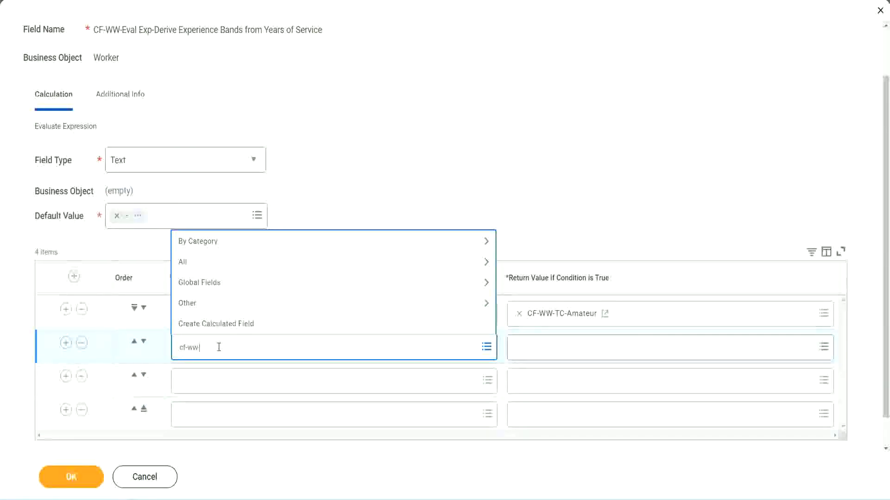
pyautogui.write('-tc')
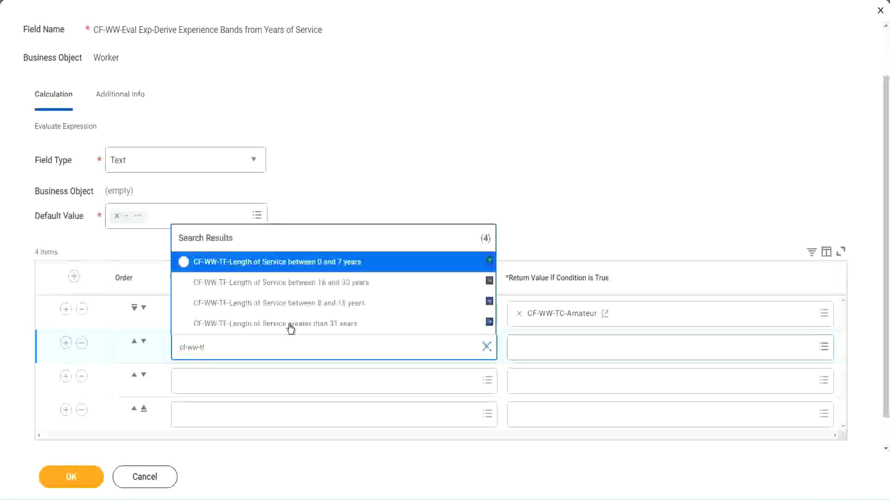
pyautogui.click(342, 304)
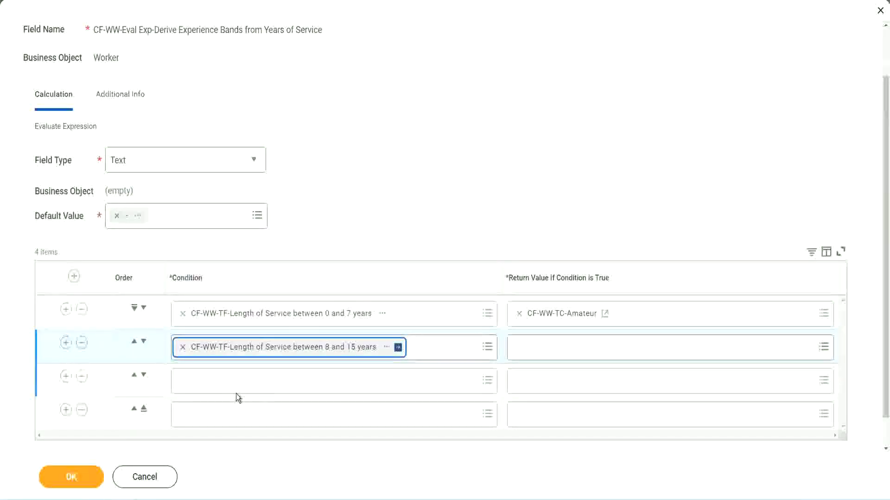
# Set rows three and four to the 16–30 years and greater-than-31-years conditions
pyautogui.click(224, 380)
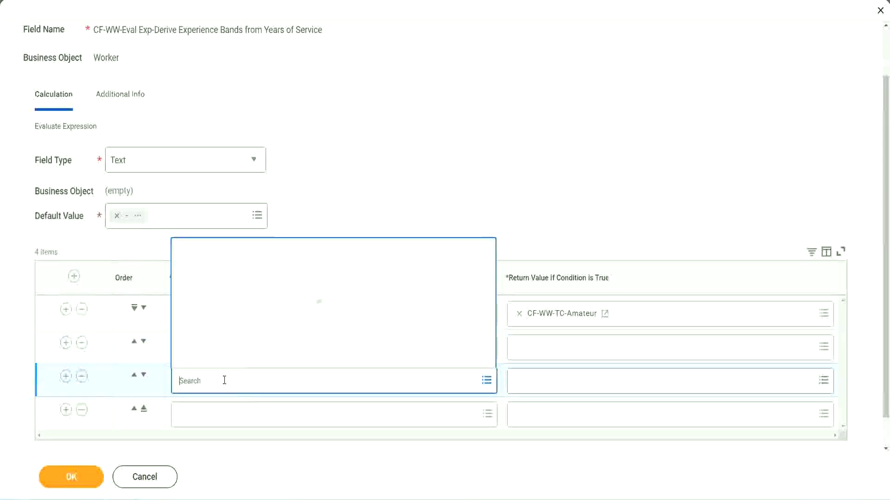
pyautogui.write('cf-ww-tf')
pyautogui.press('Return')
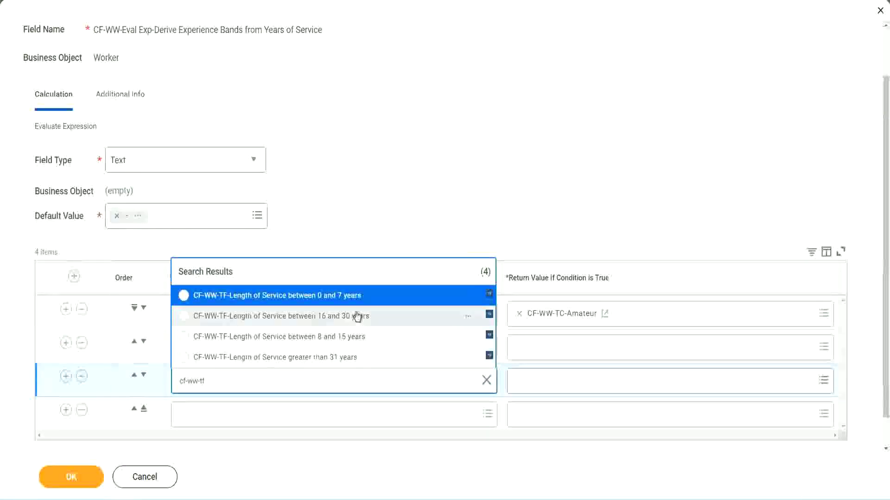
pyautogui.click(357, 320)
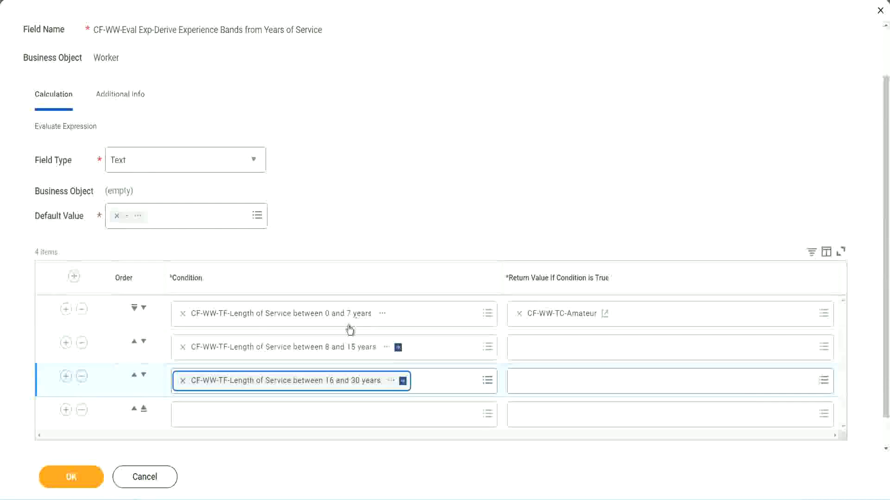
pyautogui.click(209, 415)
pyautogui.write('cf-ww')
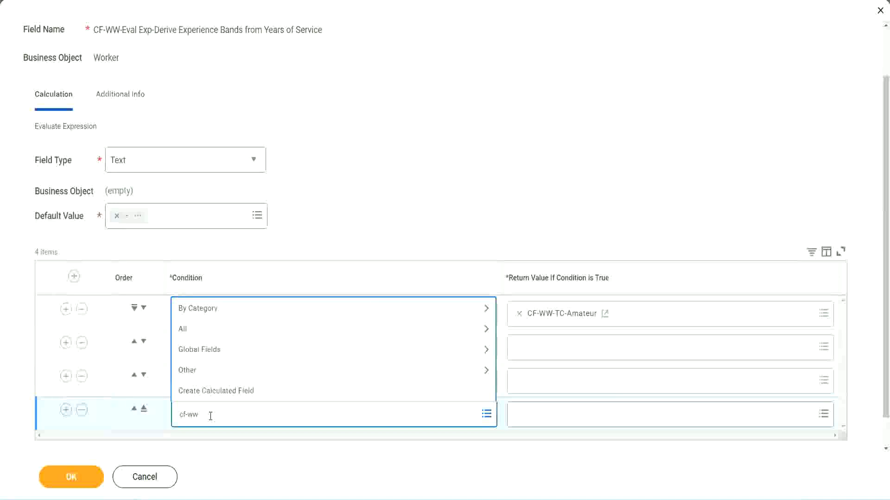
pyautogui.write(' tf 31')
pyautogui.press('Return')
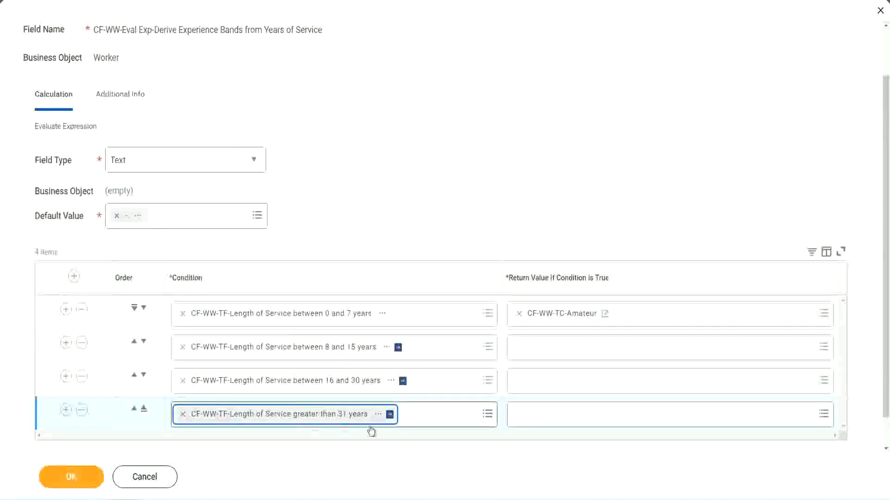
pyautogui.click(401, 196)
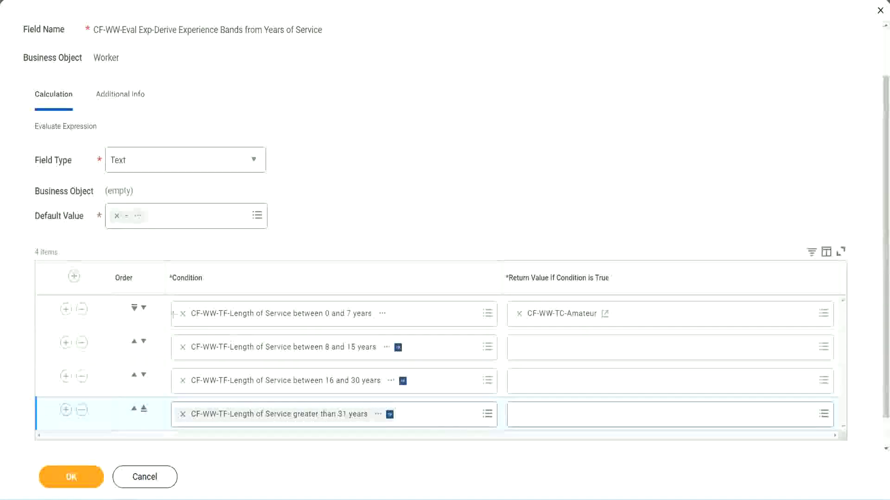
pyautogui.moveTo(100, 271); pyautogui.dragTo(99, 365)
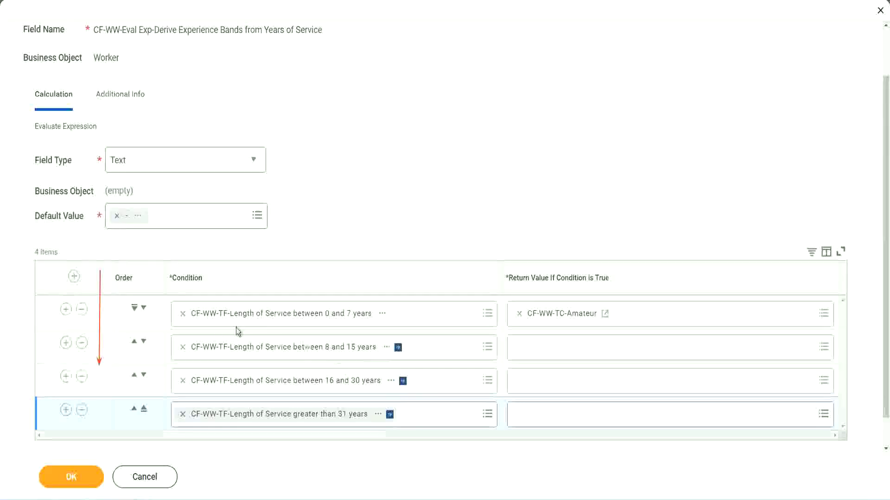
# Move the 8 and 15 years condition above the 0 and 7 years Amateur row
pyautogui.click(134, 343)
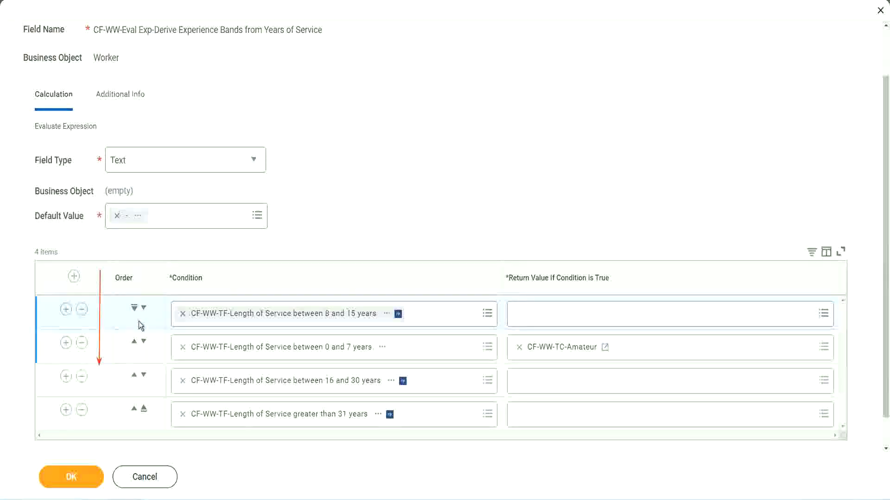
pyautogui.click(144, 308)
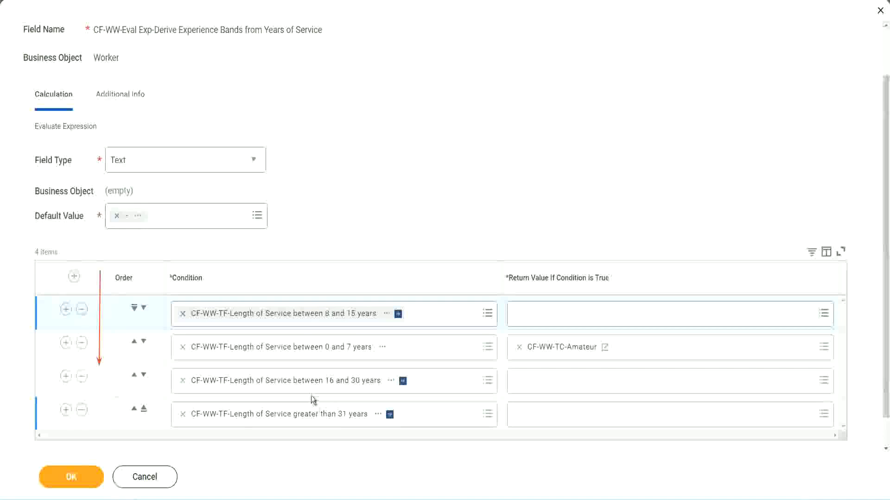
# Restore the row order and create CF-WW-TC-Experienced as row two's return value field
pyautogui.rightClick(563, 354)
pyautogui.click(582, 399)
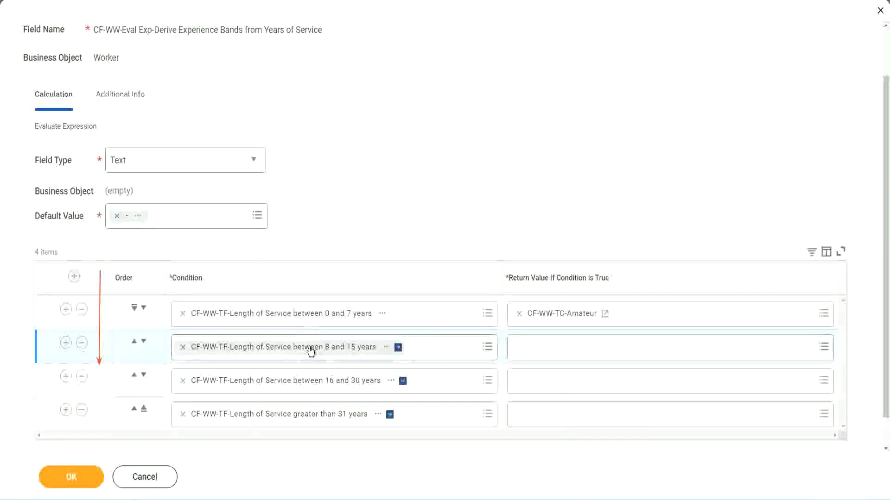
pyautogui.click(522, 348)
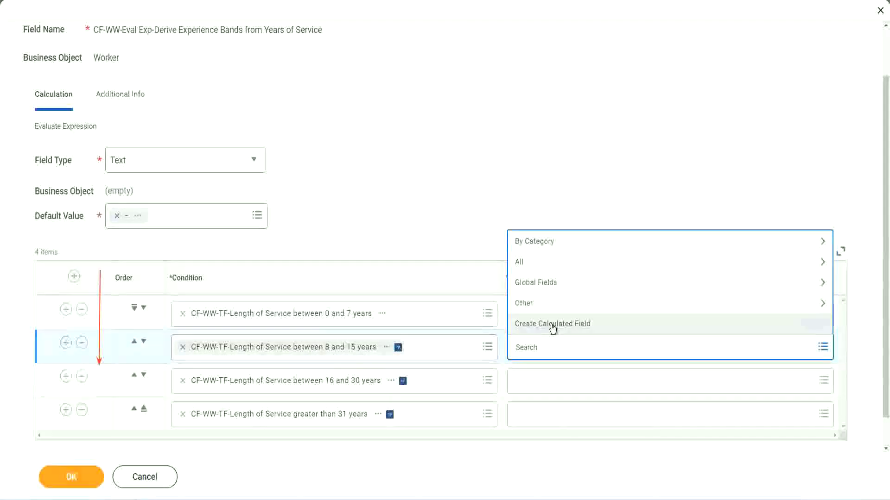
pyautogui.click(551, 324)
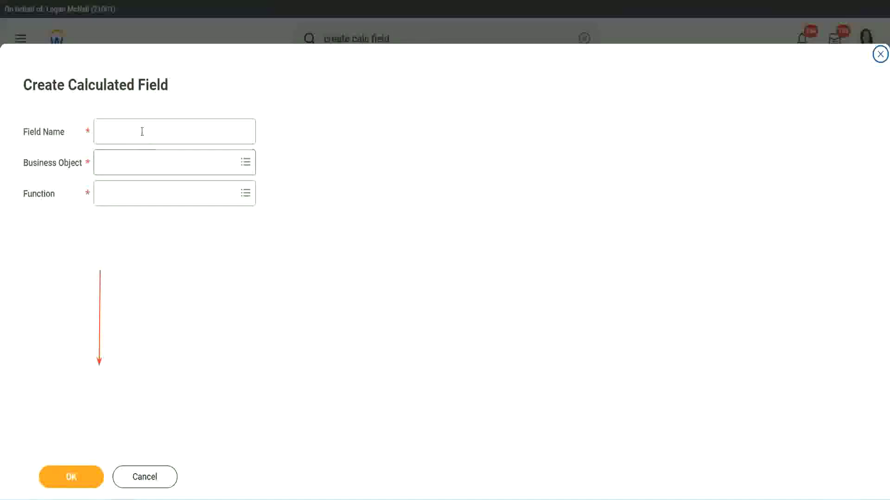
pyautogui.click(141, 131)
pyautogui.write('CF-WW-TC-Amateur')
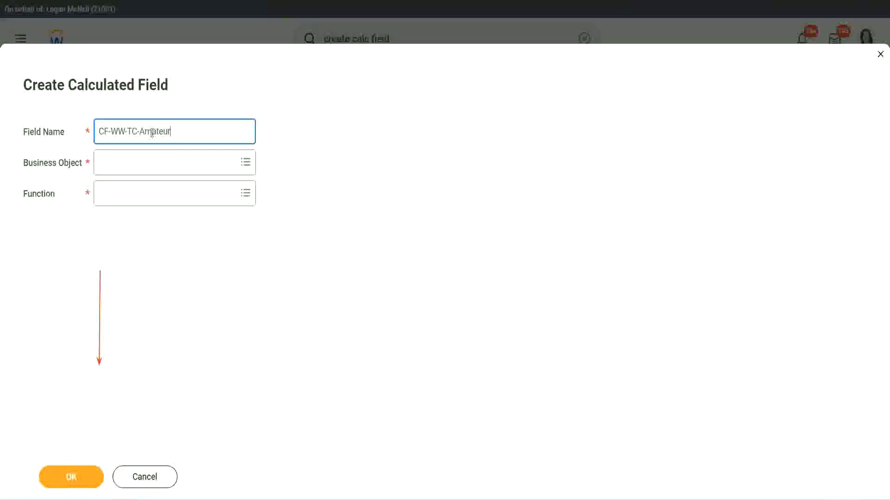
pyautogui.doubleClick(152, 133)
pyautogui.write('Experienced')
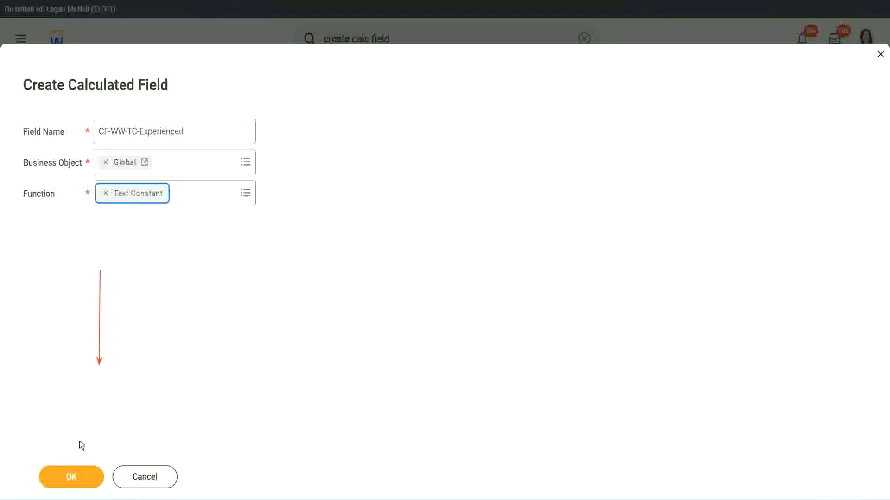
pyautogui.click(67, 480)
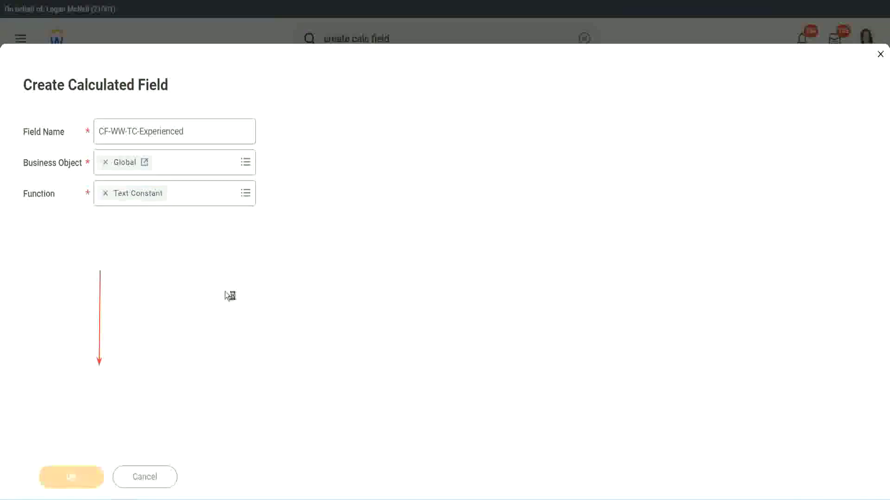
# Enter Experienced as the text constant value and save it
pyautogui.click(136, 263)
pyautogui.write('ienced')
pyautogui.click(73, 480)
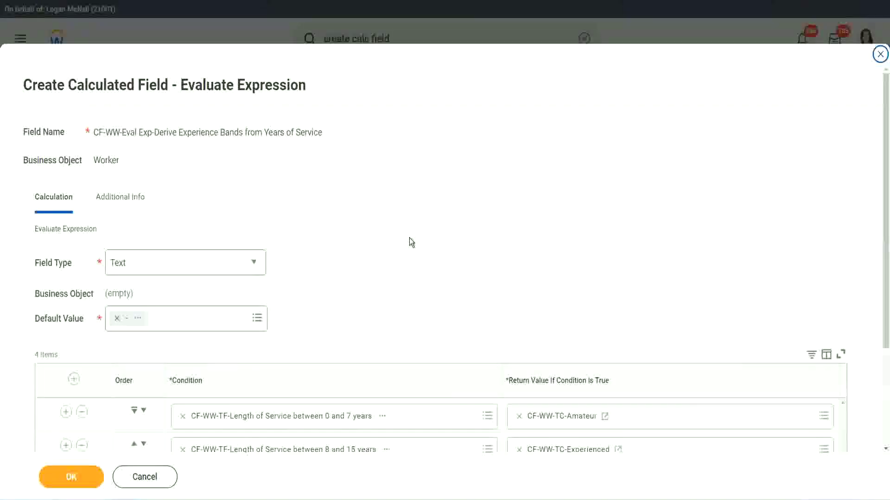
pyautogui.scroll(-3, 410, 238)
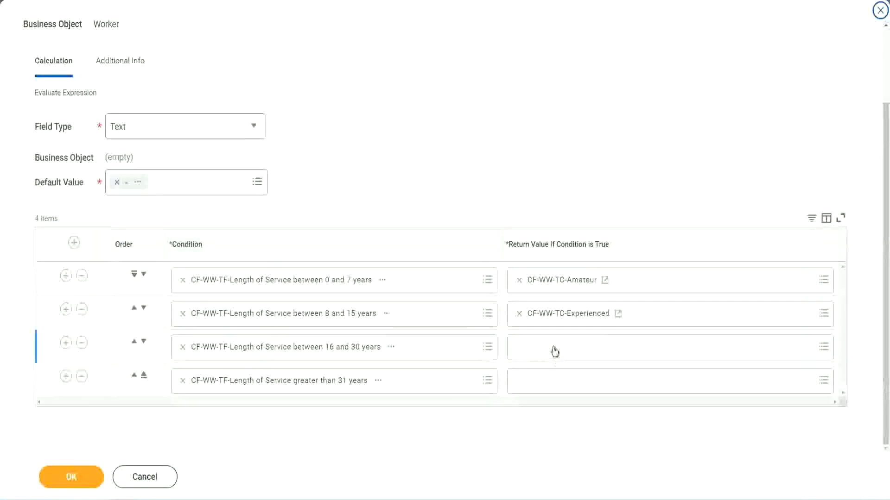
# Start a new calculated field for row three's return value with the Global business object
pyautogui.click(555, 352)
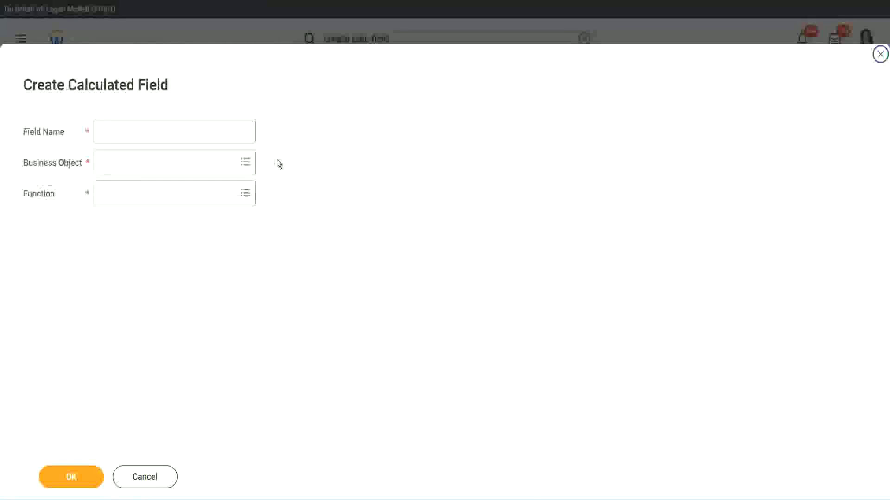
pyautogui.click(188, 132)
pyautogui.write('CF-WW-TC-Amount')
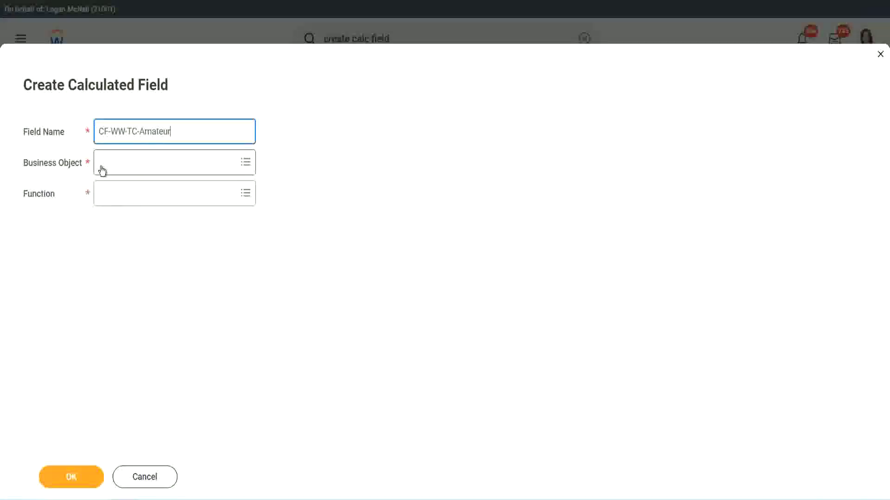
pyautogui.click(101, 163)
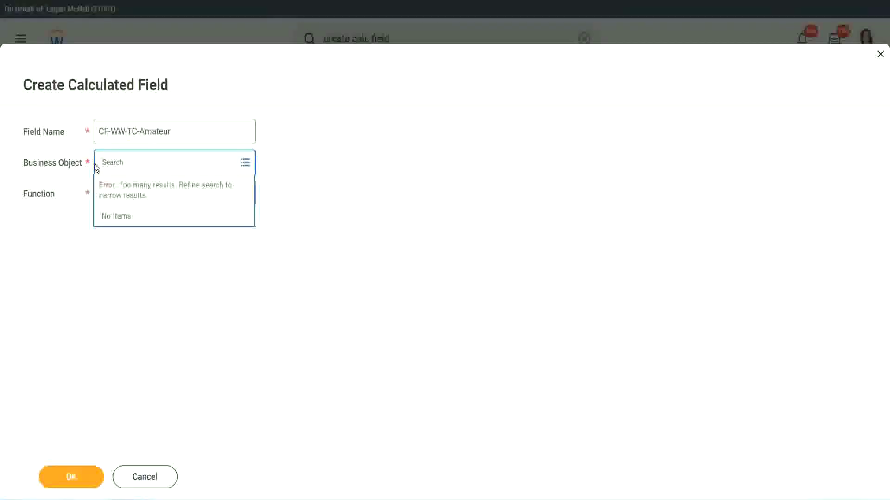
pyautogui.write('global')
pyautogui.press('Return')
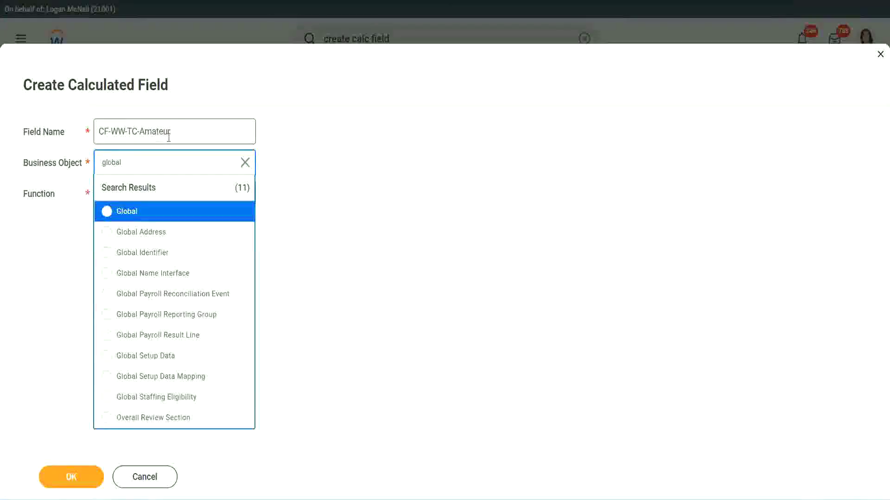
pyautogui.click(128, 211)
# Rename it CF-WW-TC-Senior and choose Text Constant as the function
pyautogui.doubleClick(155, 131)
pyautogui.write('Senior')
pyautogui.click(142, 201)
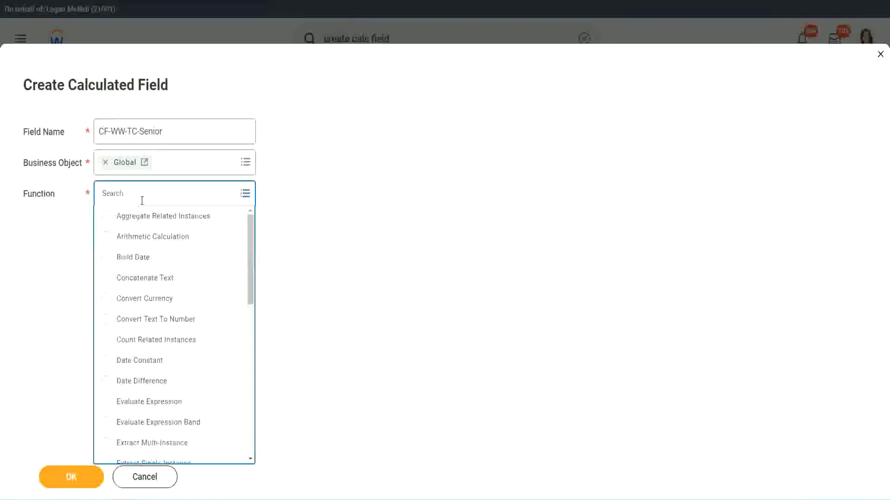
pyautogui.write('td')
pyautogui.press('Return')
pyautogui.click(135, 237)
pyautogui.click(80, 484)
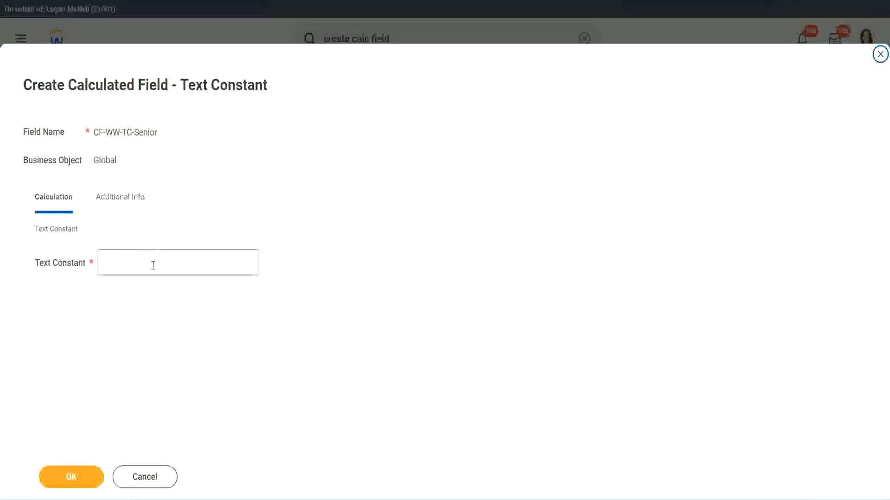
# Enter Senior as the constant value and save it
pyautogui.click(153, 265)
pyautogui.write('Senior')
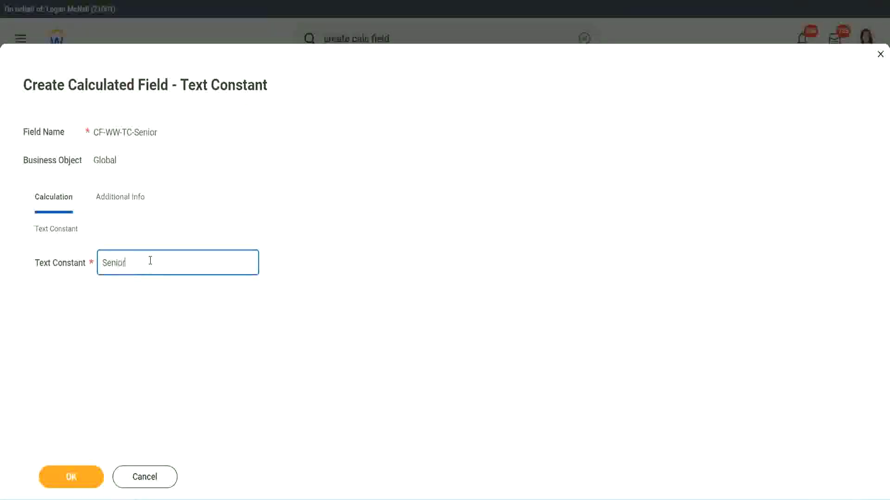
pyautogui.click(87, 479)
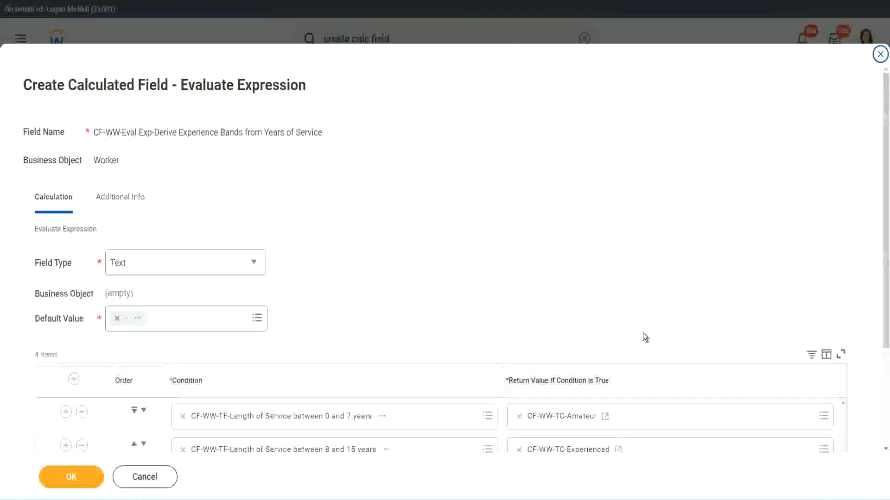
pyautogui.scroll(-3, 536, 361)
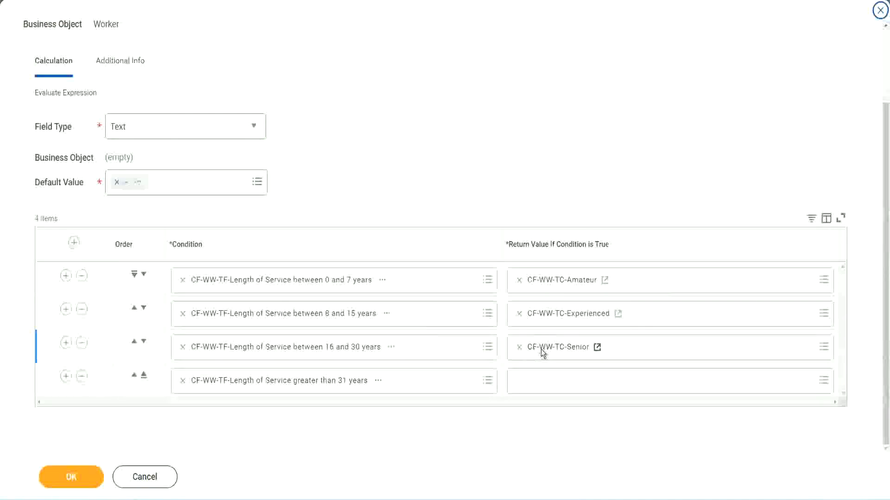
pyautogui.rightClick(541, 349)
# Create CF-WW-TC-Legend for row four's return value with the Global business object
pyautogui.click(556, 399)
pyautogui.click(541, 383)
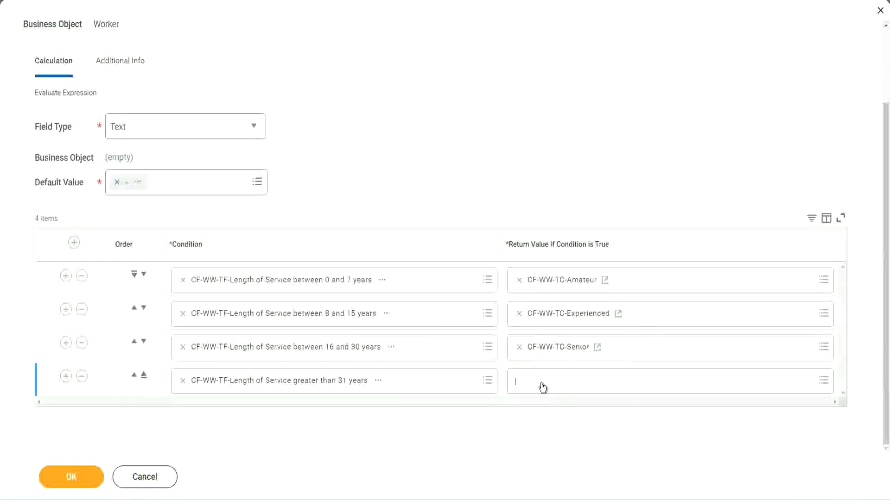
pyautogui.click(549, 359)
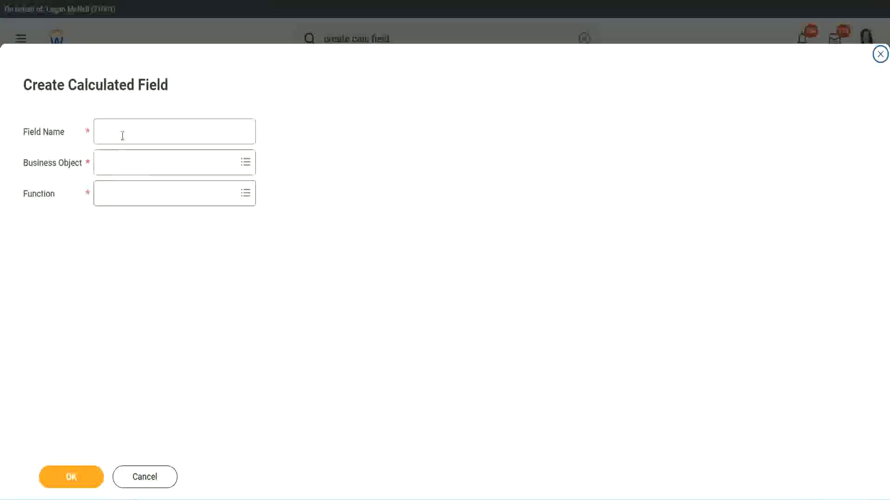
pyautogui.click(123, 134)
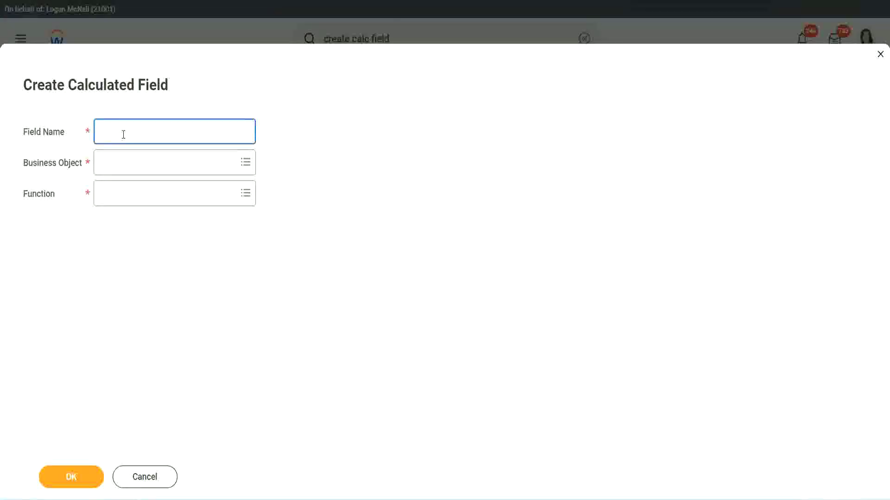
pyautogui.write('CF-WW-TC-Senior')
pyautogui.doubleClick(151, 132)
pyautogui.write('Legend')
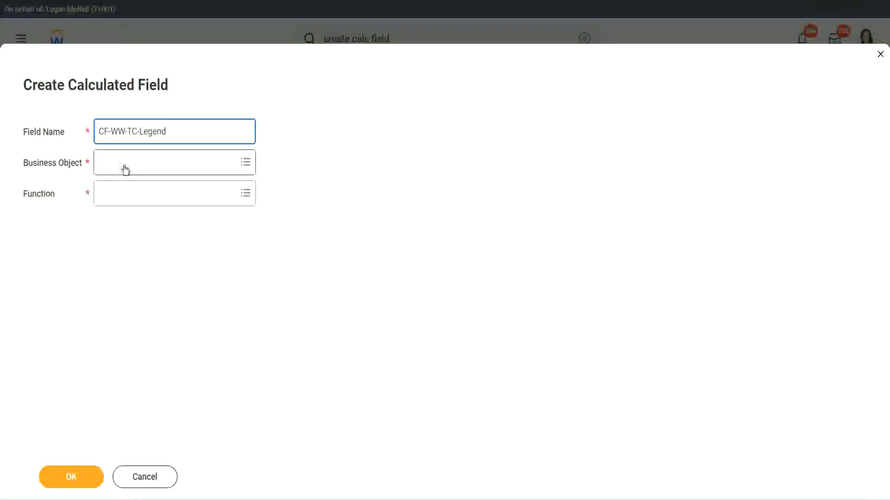
pyautogui.click(125, 167)
pyautogui.write('Glob')
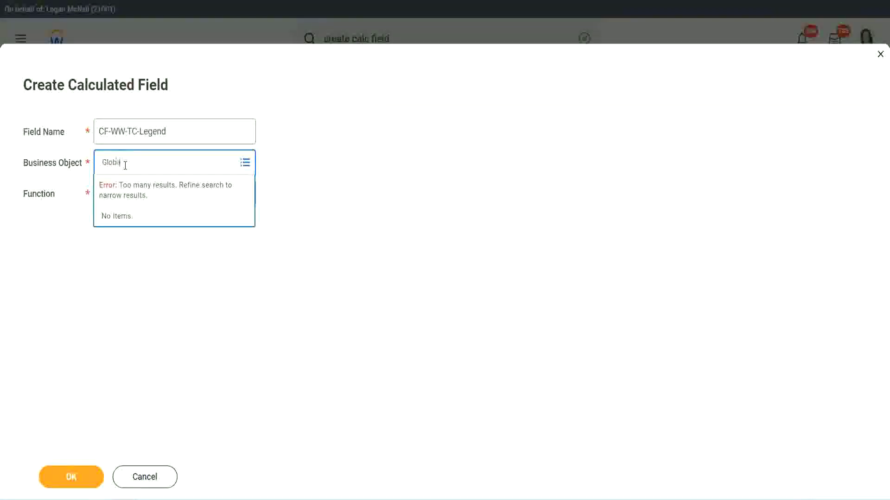
pyautogui.write('l')
pyautogui.press('Return')
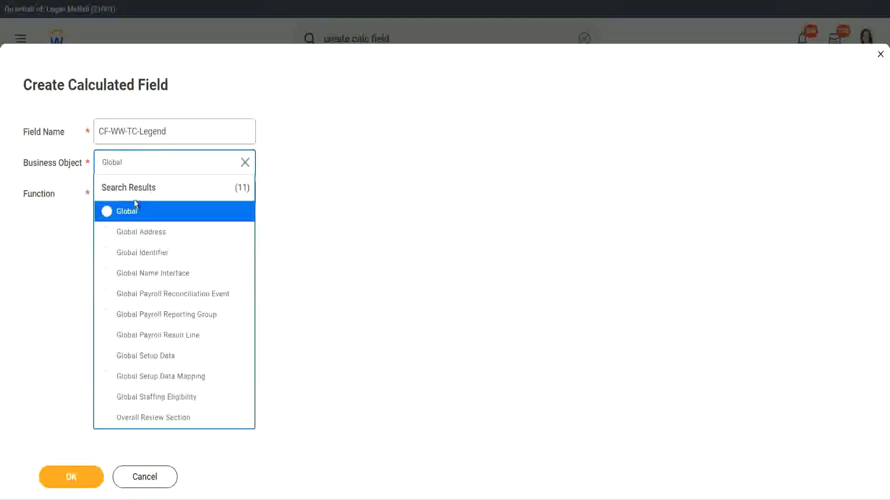
pyautogui.click(134, 217)
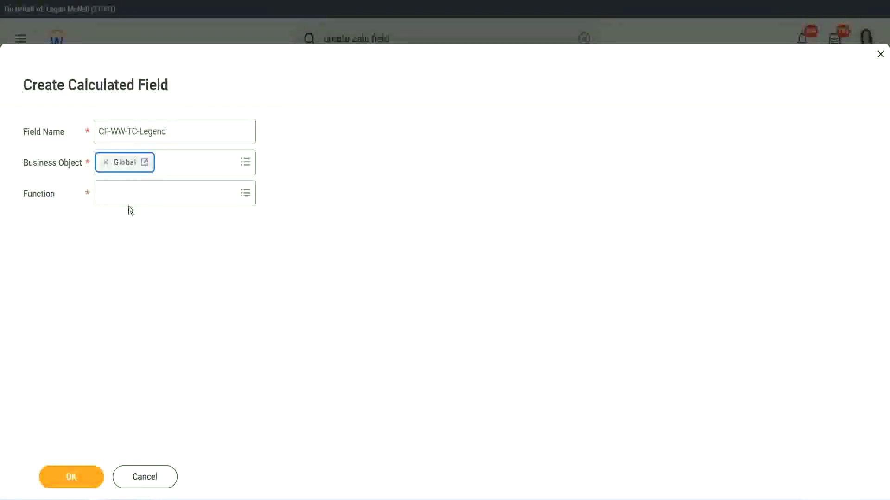
# Choose Text Constant as the function, enter Legend as its value and save
pyautogui.click(128, 192)
pyautogui.write('tc')
pyautogui.press('Return')
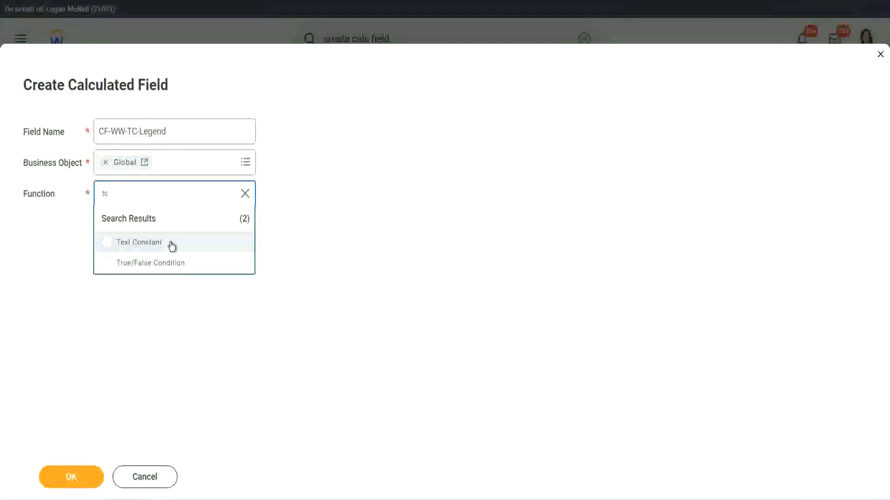
pyautogui.click(166, 248)
pyautogui.click(74, 472)
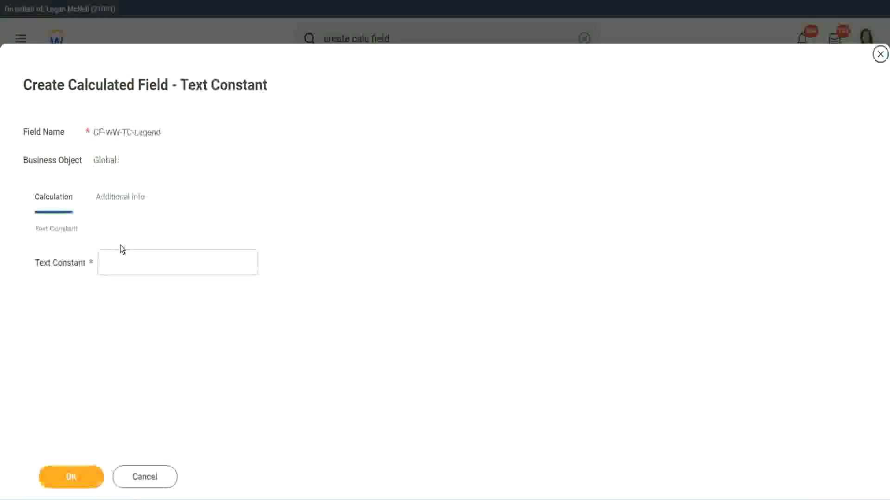
pyautogui.click(114, 264)
pyautogui.write('end')
pyautogui.click(84, 475)
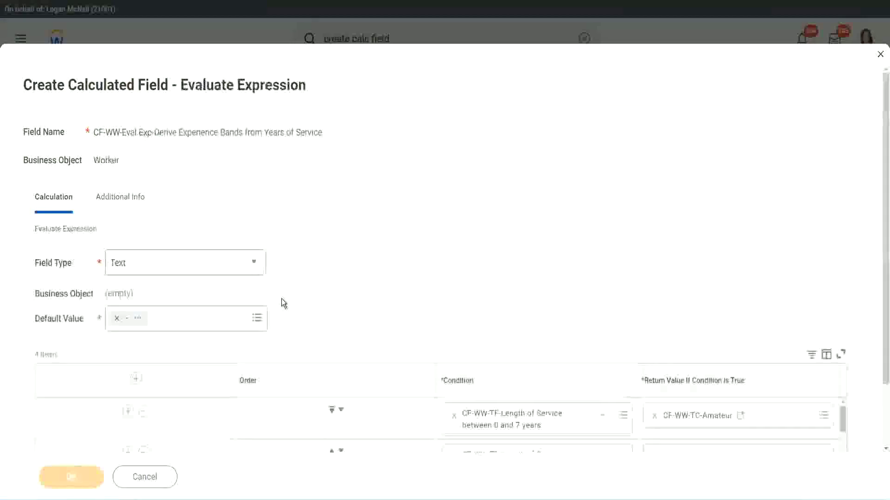
# Scroll through the Evaluate Expression rows to review all four conditions and their return values
pyautogui.scroll(-3, 472, 250)
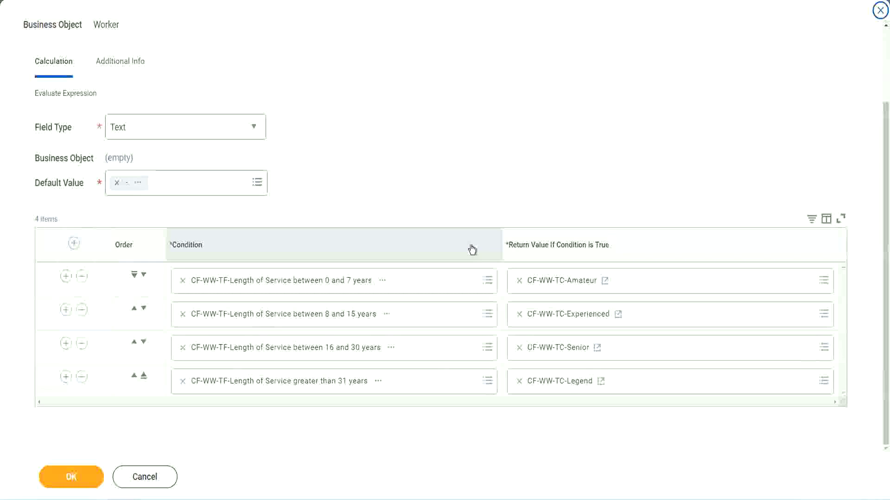
pyautogui.scroll(1, 377, 187)
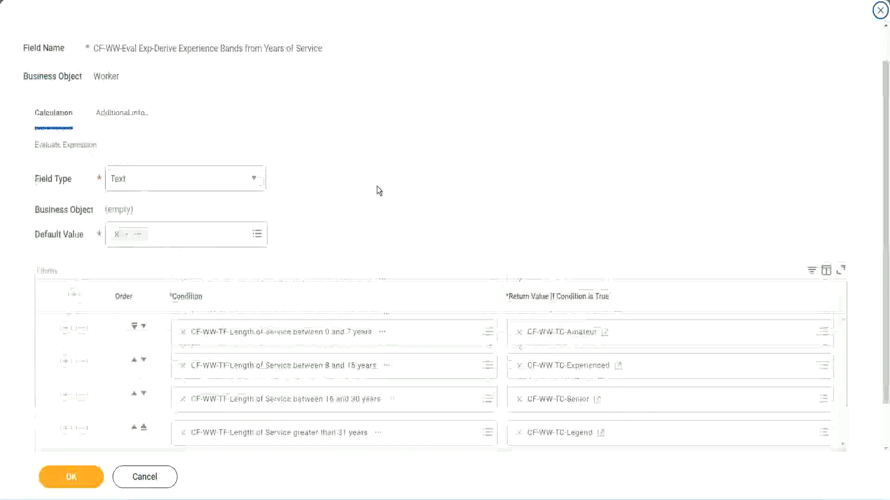
pyautogui.scroll(1, 377, 186)
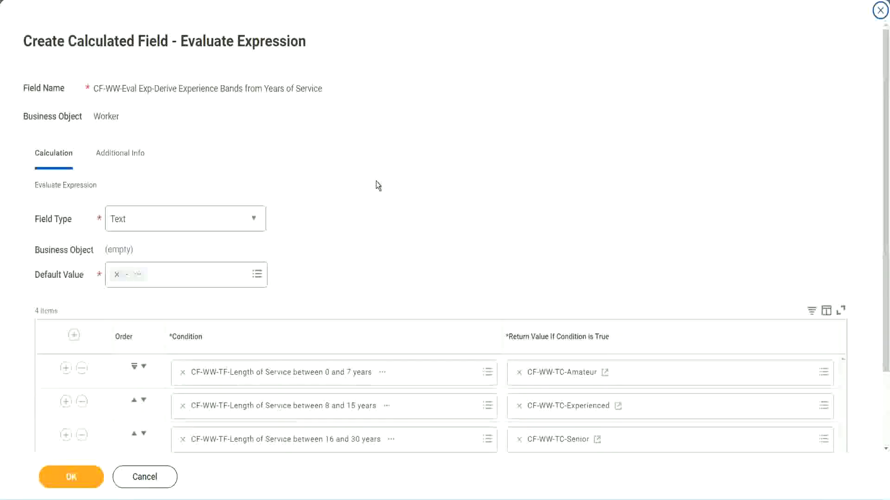
pyautogui.scroll(-2, 376, 182)
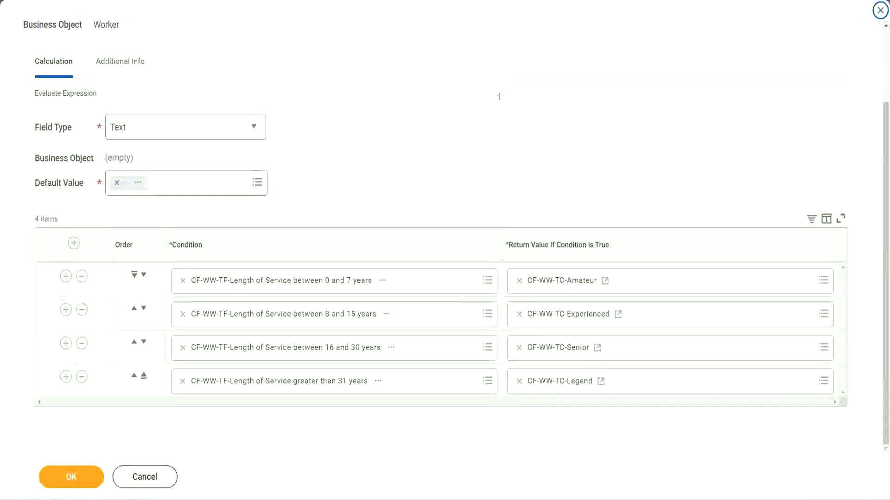
pyautogui.moveTo(569, 131); pyautogui.dragTo(577, 220)
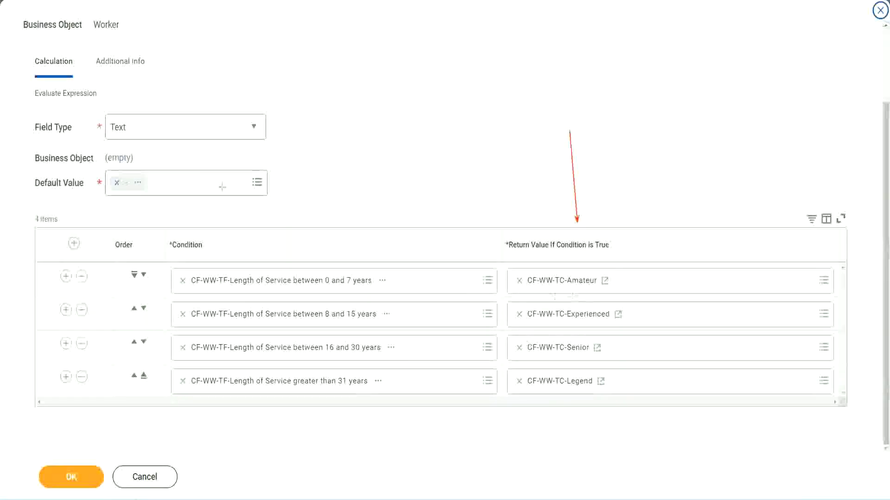
pyautogui.moveTo(110, 79); pyautogui.dragTo(114, 111)
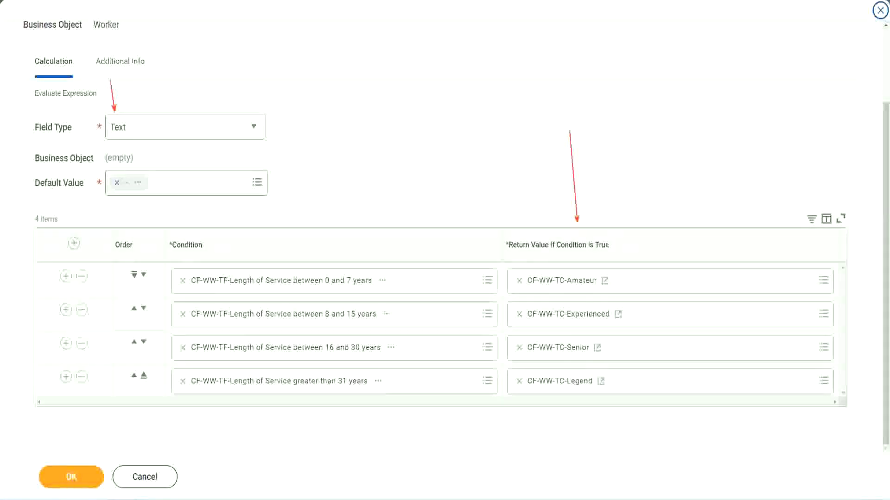
# Save the Experience Bands calculated field and copy its name from the confirmation page
pyautogui.click(77, 478)
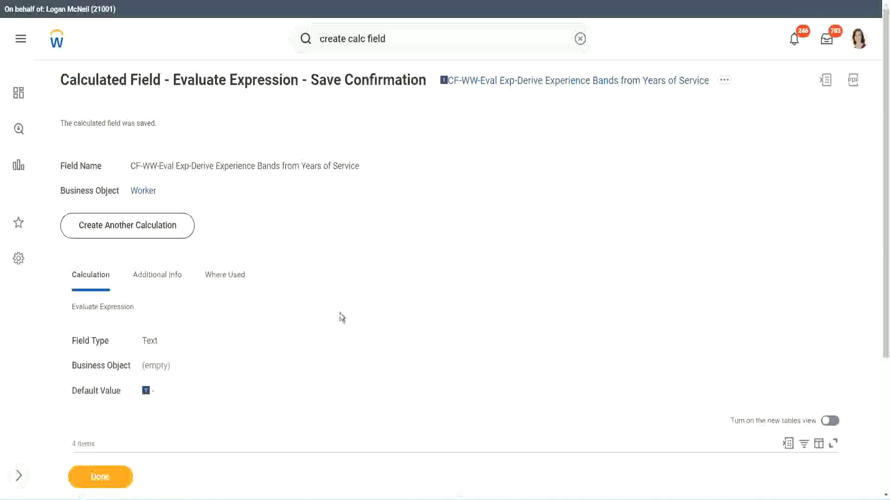
pyautogui.scroll(-4, 340, 312)
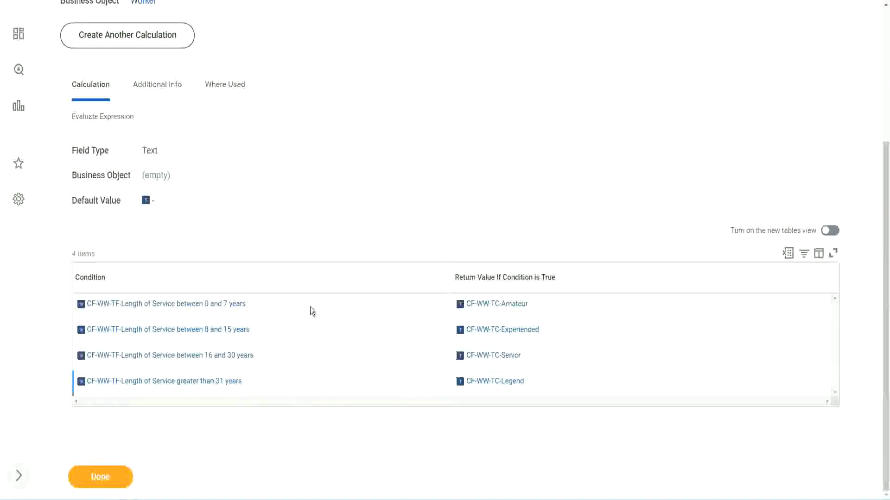
pyautogui.scroll(1, 234, 288)
pyautogui.scroll(3, 271, 238)
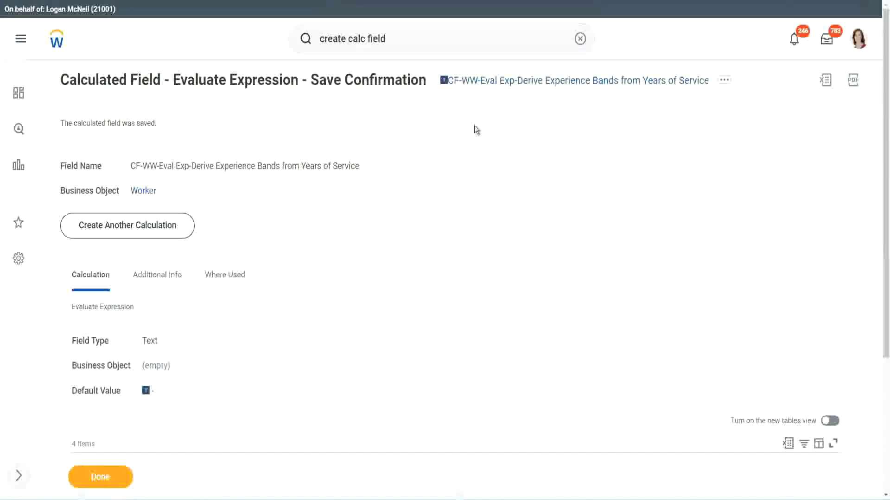
pyautogui.rightClick(522, 86)
pyautogui.click(547, 141)
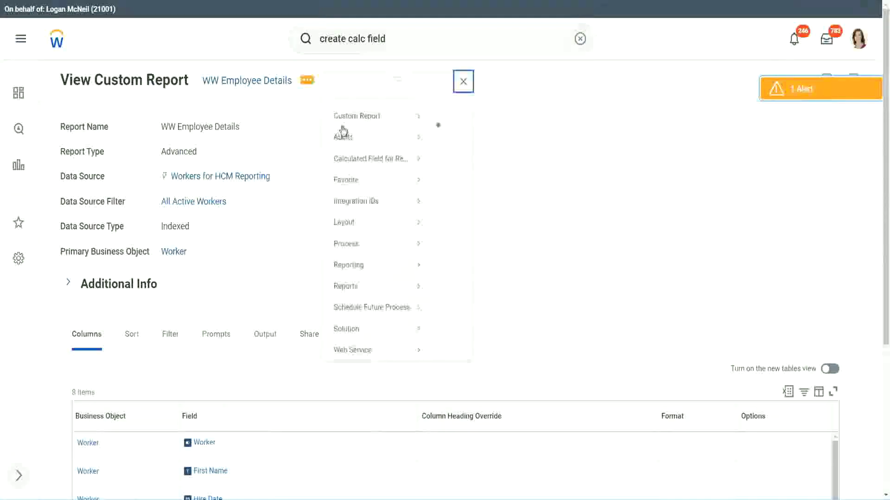
# In the report definition, add a new column row and remove the CF-WW-Substring Years of Service column
pyautogui.moveTo(357, 116)
pyautogui.click(447, 132)
pyautogui.scroll(-3, 324, 202)
pyautogui.scroll(-2, 325, 204)
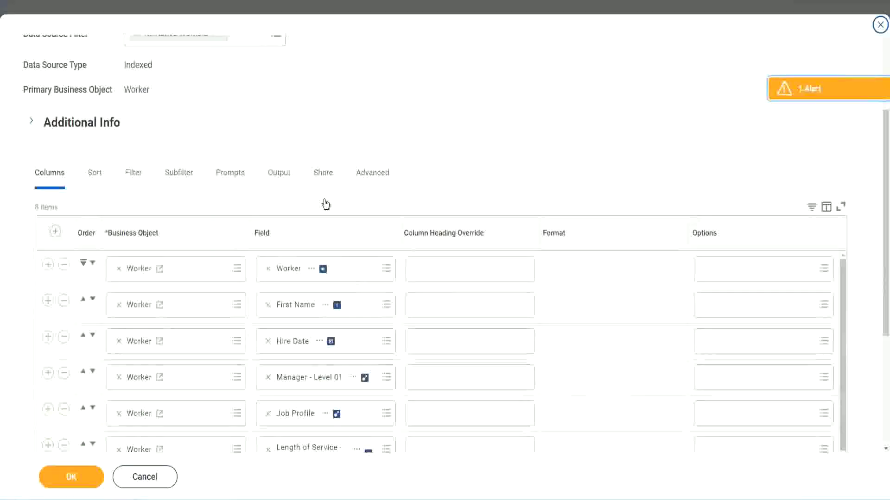
pyautogui.scroll(-2, 325, 205)
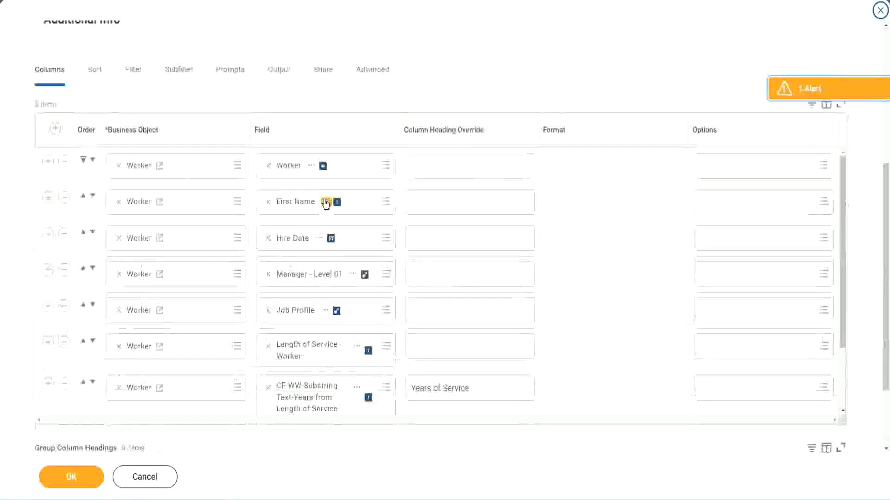
pyautogui.click(48, 384)
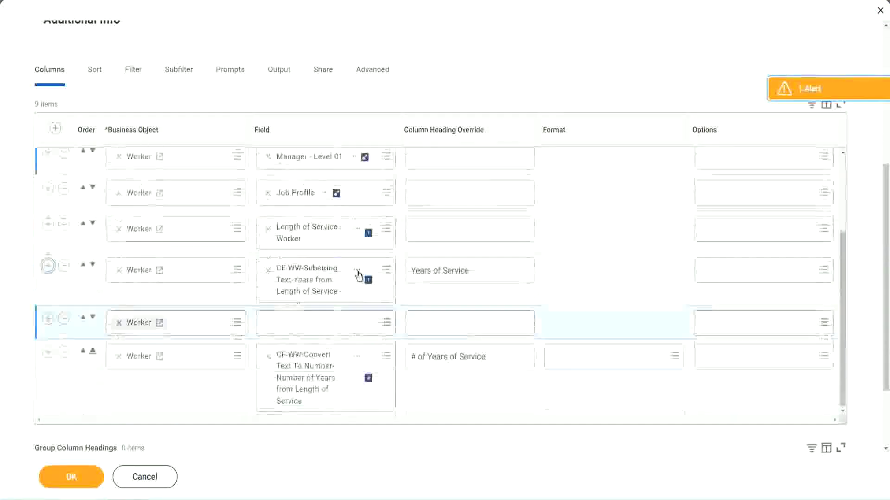
pyautogui.scroll(-2, 243, 359)
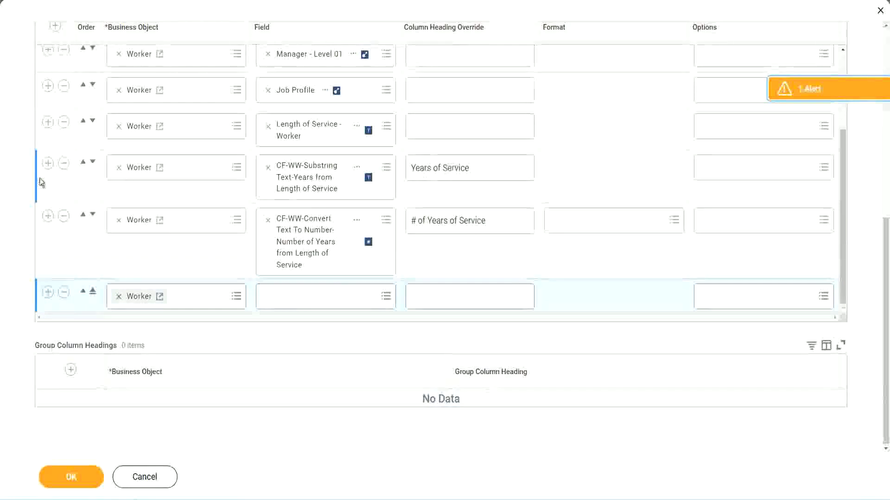
pyautogui.click(64, 164)
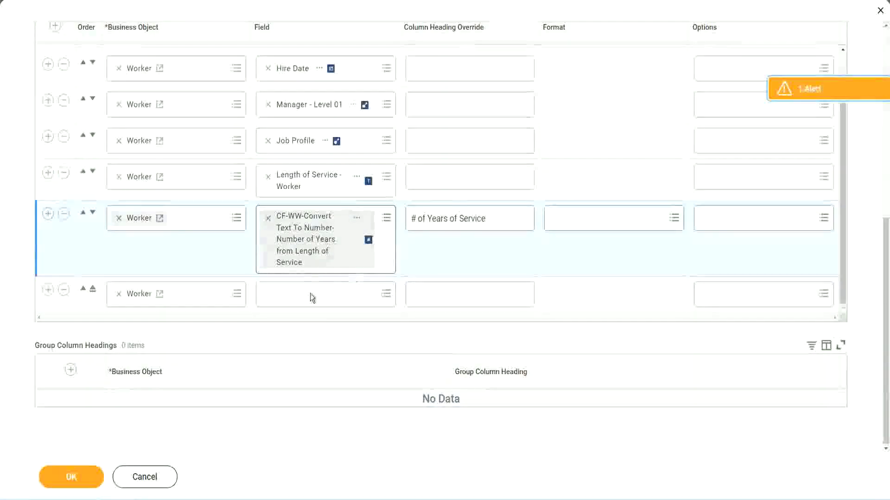
# Set the new column to the pasted CF-WW-Eval Exp field, headed 'Experience Bands', and save the report
pyautogui.click(291, 293)
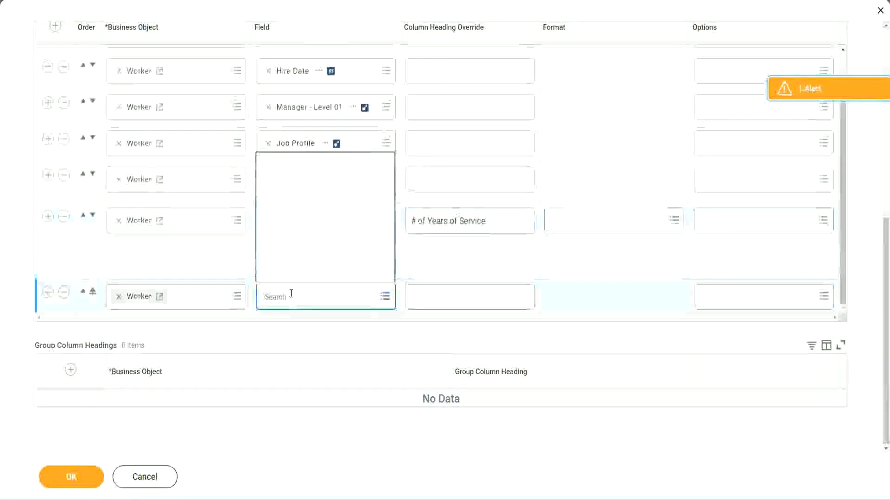
pyautogui.hotkey('ctrl', 'v')
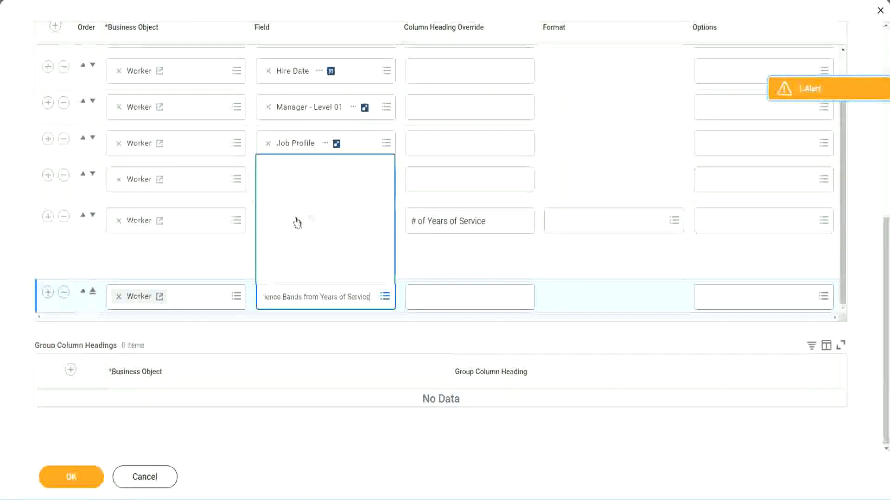
pyautogui.click(453, 267)
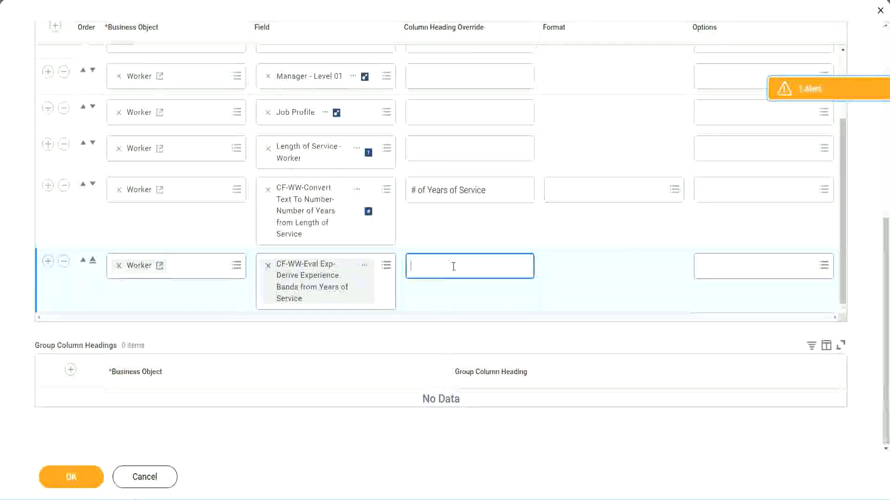
pyautogui.write('Exper')
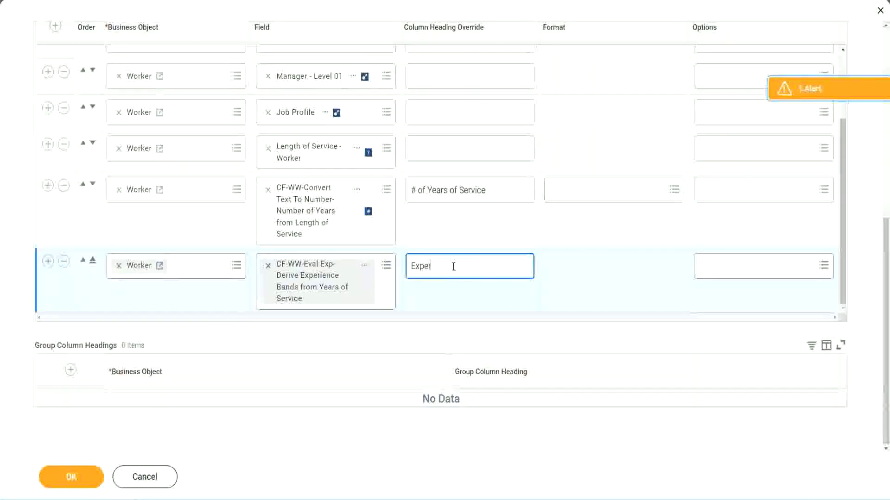
pyautogui.write('ience Bands')
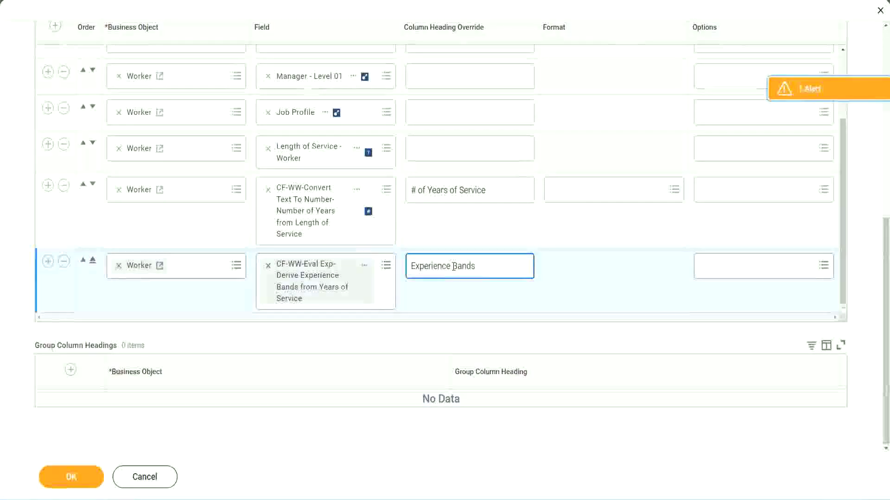
pyautogui.click(84, 476)
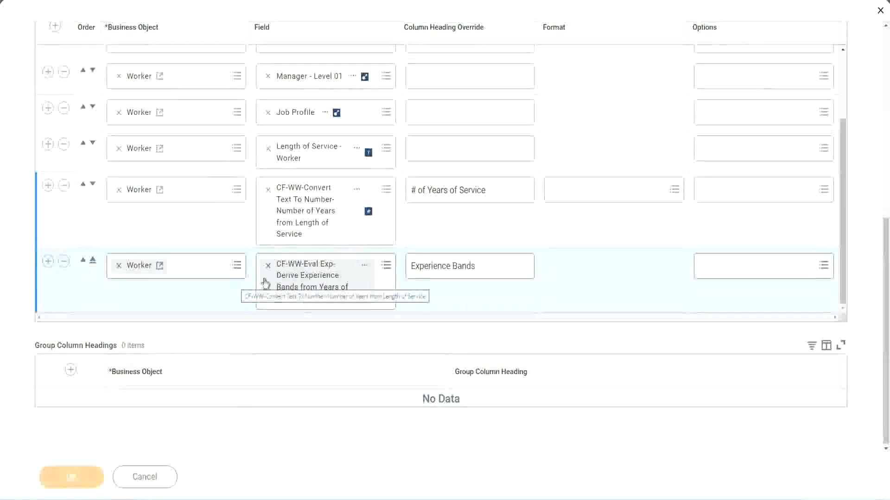
pyautogui.scroll(-4, 277, 314)
# Run WW Employee Details with blank prompts and check that 22 years of service shows as Senior
pyautogui.click(101, 477)
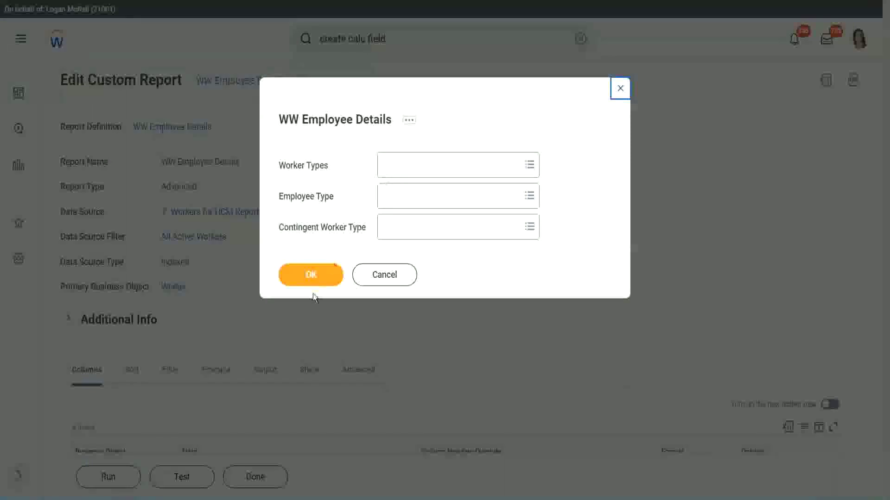
pyautogui.click(311, 282)
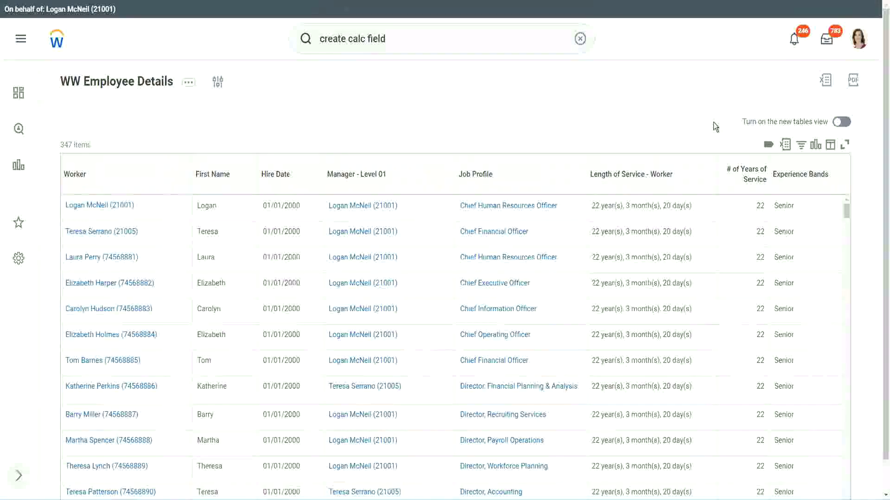
pyautogui.scroll(-1, 737, 148)
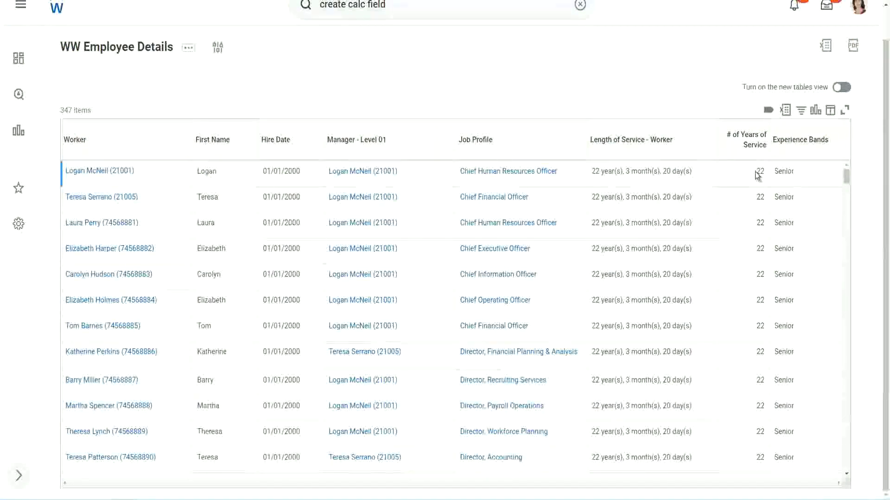
pyautogui.moveTo(756, 173); pyautogui.dragTo(766, 175)
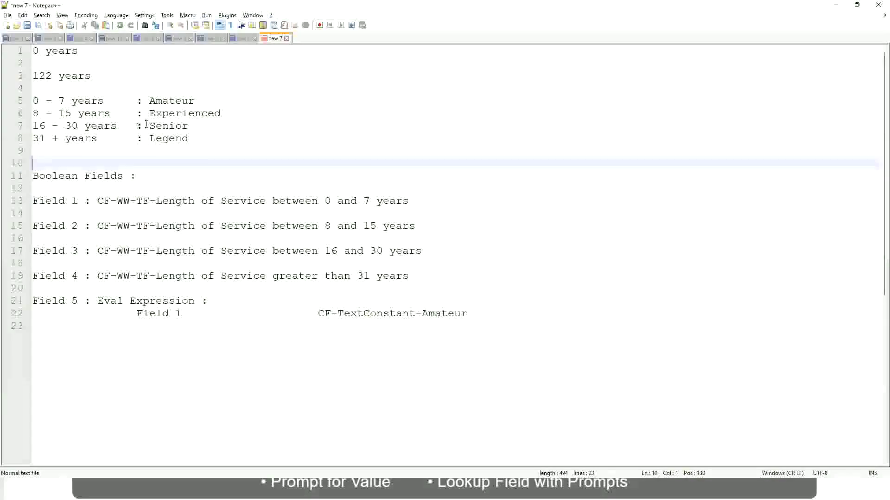
pyautogui.click(148, 126)
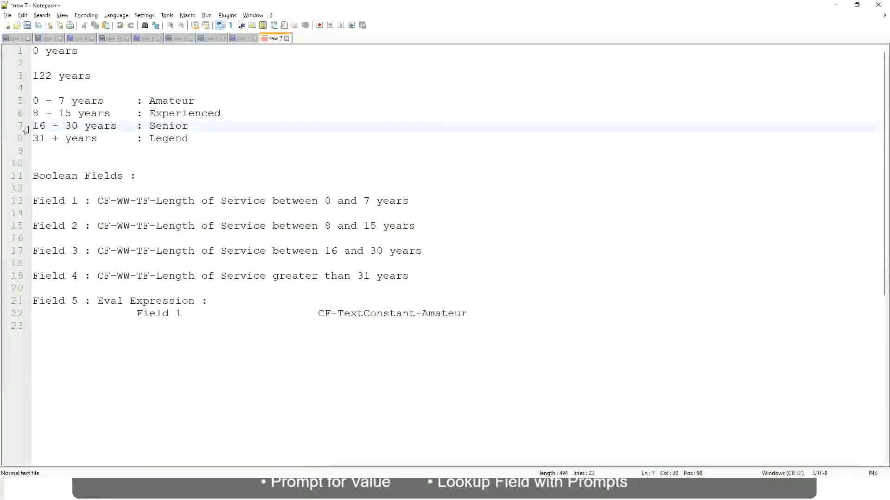
pyautogui.moveTo(32, 126); pyautogui.dragTo(84, 126)
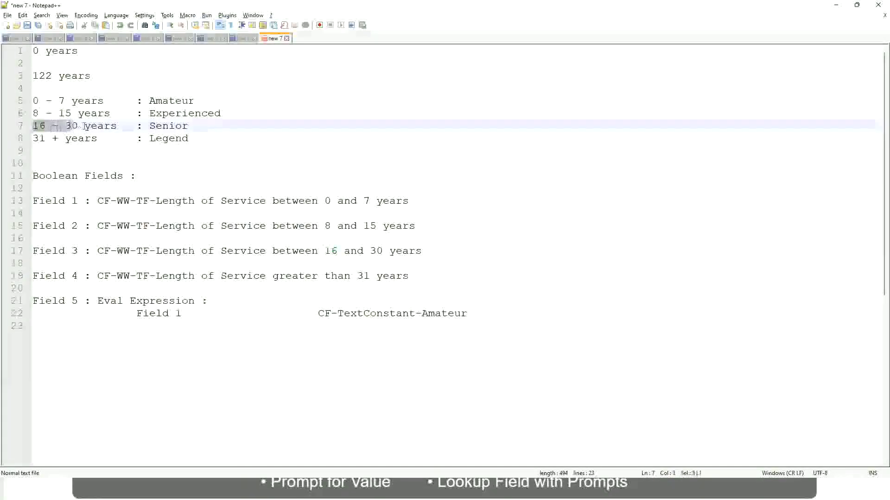
pyautogui.doubleClick(167, 127)
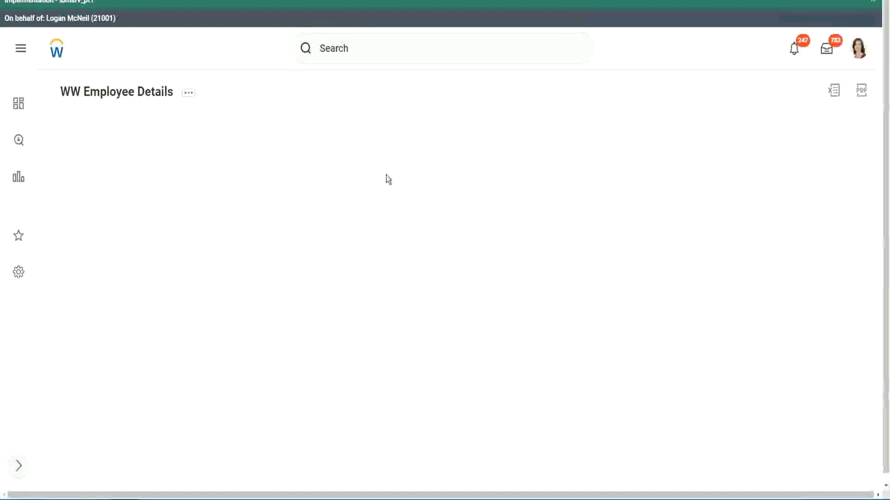
pyautogui.scroll(-2, 763, 277)
pyautogui.scroll(-2, 765, 278)
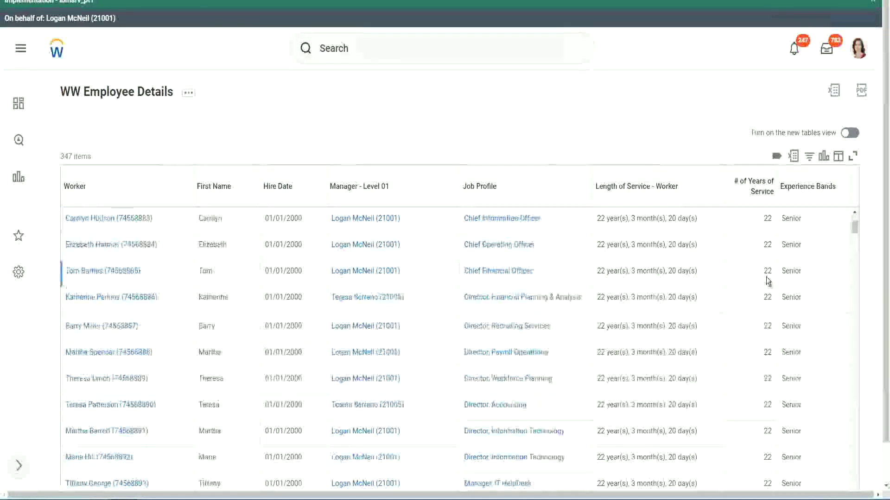
pyautogui.scroll(-2, 771, 279)
pyautogui.scroll(-4, 772, 283)
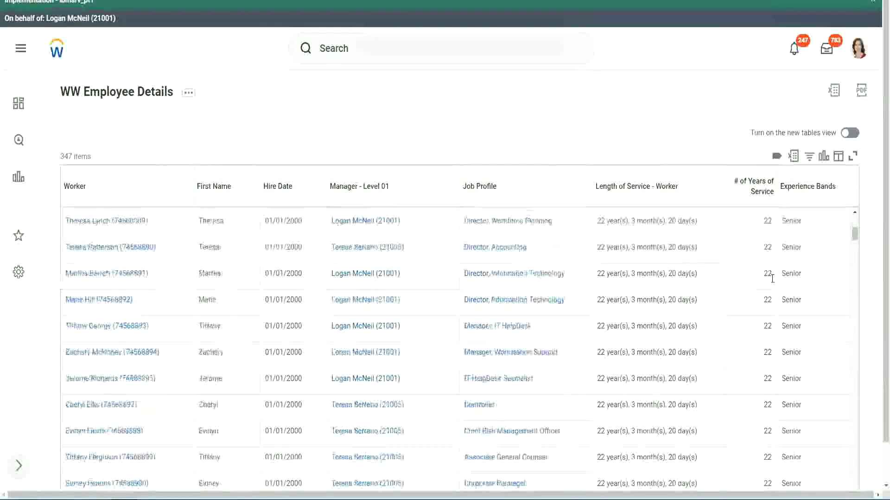
pyautogui.scroll(-4, 774, 287)
pyautogui.scroll(-5, 775, 297)
pyautogui.scroll(-2, 775, 307)
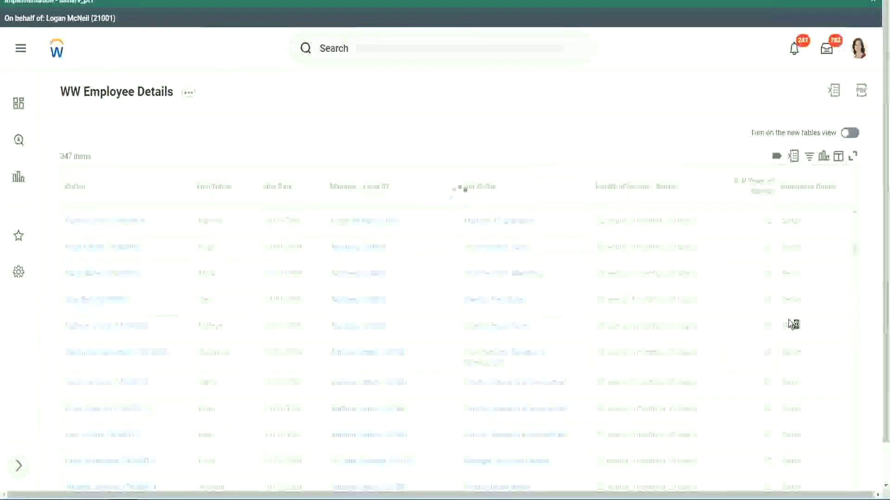
pyautogui.scroll(-1, 790, 320)
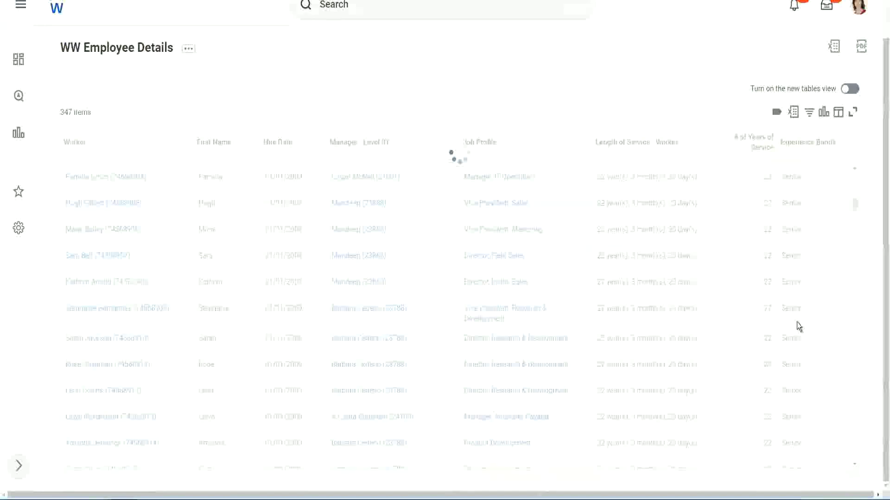
pyautogui.scroll(-2, 826, 264)
pyautogui.scroll(-2, 826, 265)
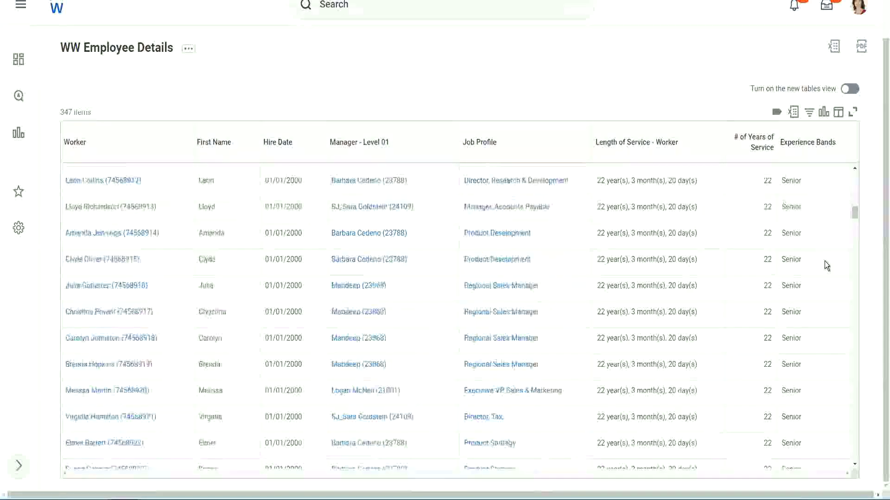
pyautogui.scroll(-2, 825, 265)
pyautogui.scroll(-1, 826, 265)
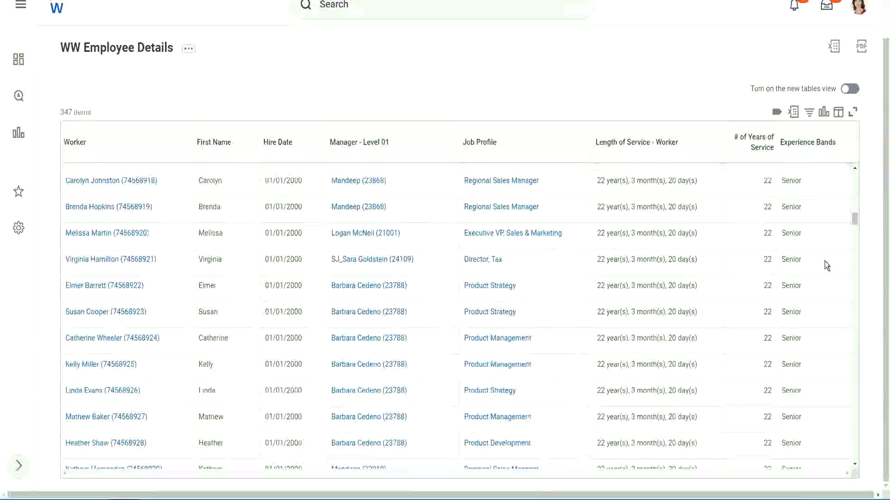
pyautogui.scroll(-2, 824, 260)
pyautogui.scroll(-3, 854, 235)
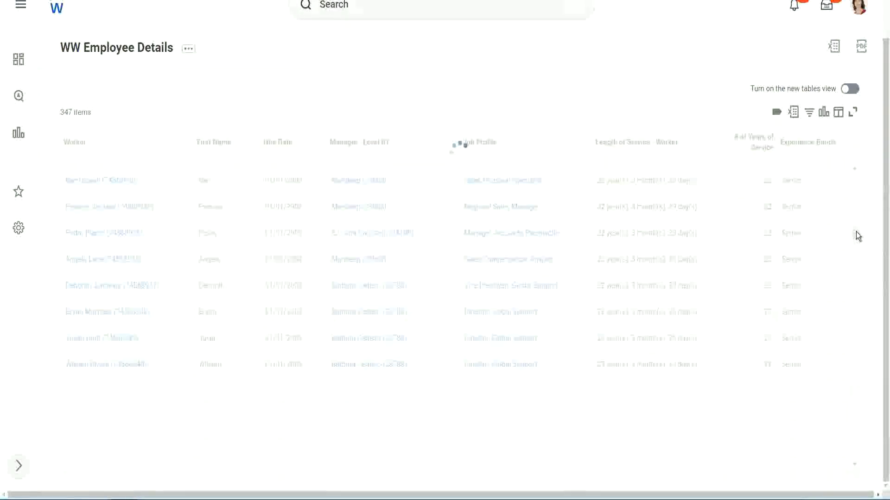
# Filter Experience Bands to contain 'Amateur', which leaves 0 of 347 workers
pyautogui.click(811, 148)
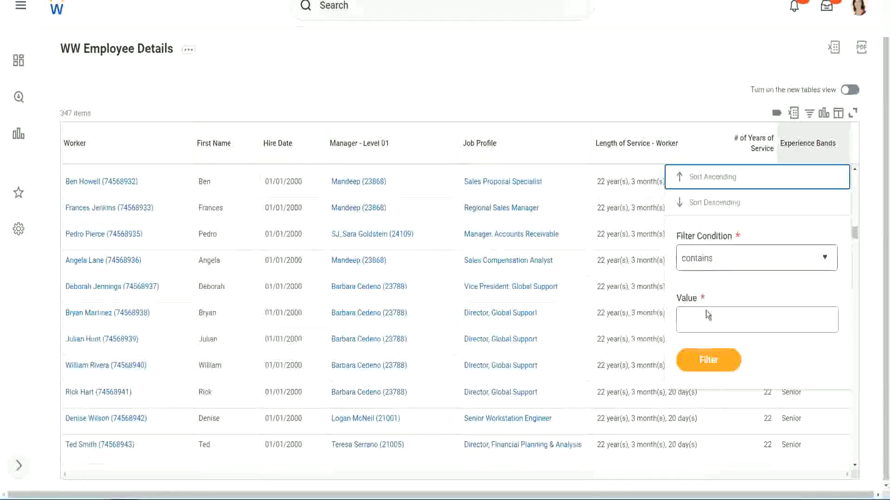
pyautogui.click(705, 311)
pyautogui.write('Amateur')
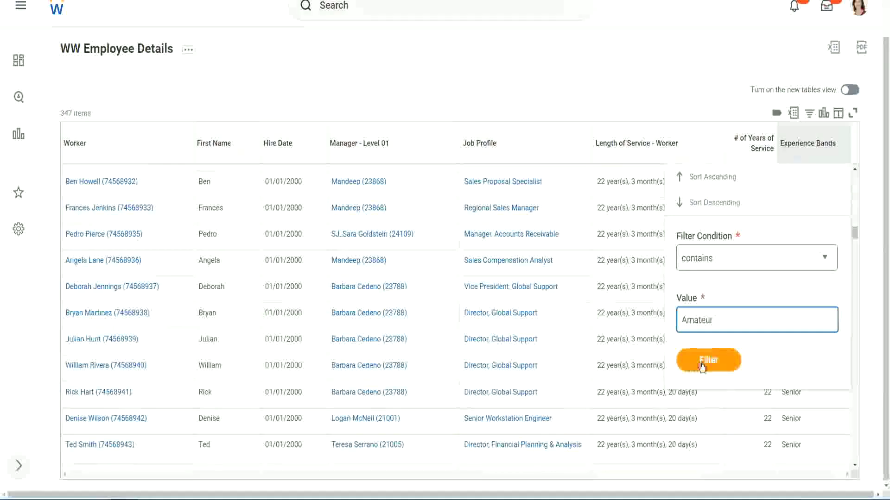
pyautogui.click(701, 365)
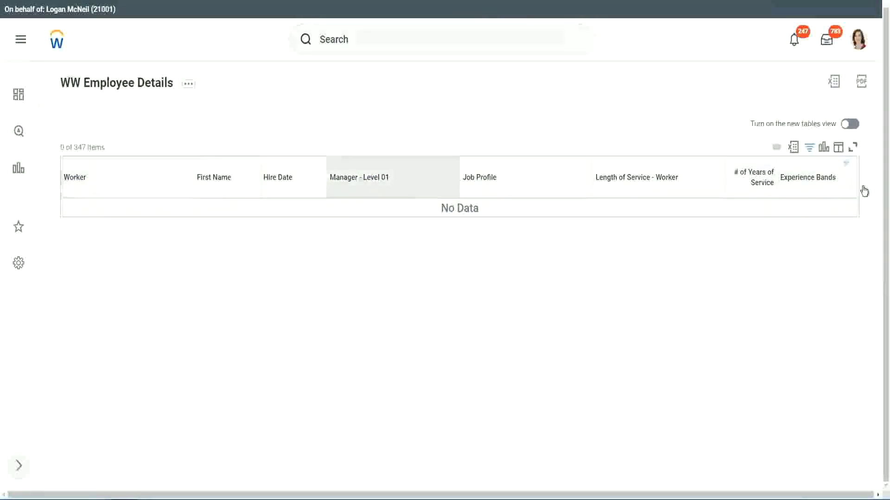
# Change the Experience Bands filter value from Amateur to 'Legend'
pyautogui.click(804, 182)
pyautogui.click(723, 302)
pyautogui.hotkey('ctrl', 'a')
pyautogui.write('Legend')
pyautogui.click(708, 343)
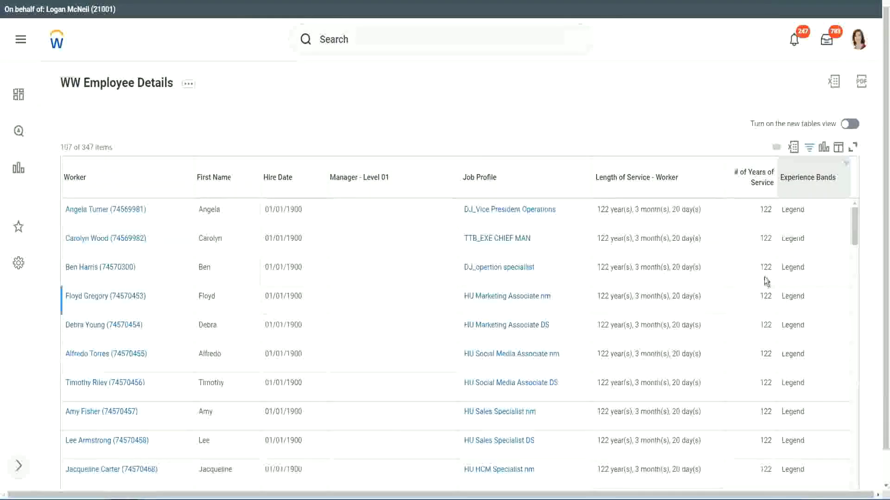
# Scroll through the 107 Legend rows and inspect a worker's 1900 hire date
pyautogui.scroll(-5, 763, 277)
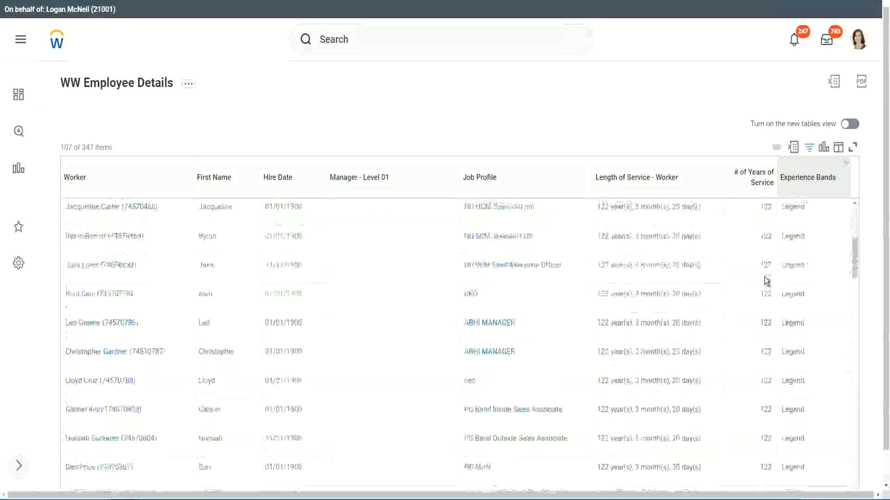
pyautogui.scroll(-5, 764, 277)
pyautogui.scroll(-5, 763, 276)
pyautogui.scroll(-3, 764, 277)
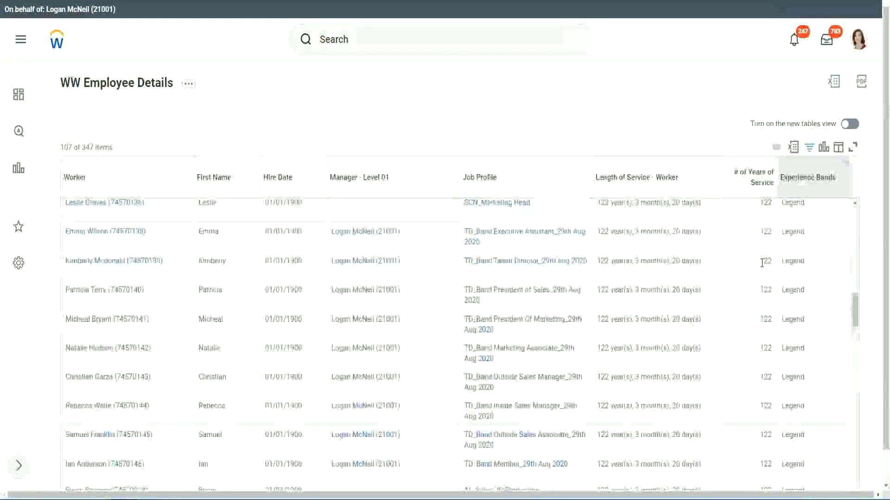
pyautogui.scroll(-2, 762, 263)
pyautogui.scroll(-4, 762, 263)
pyautogui.scroll(-5, 761, 263)
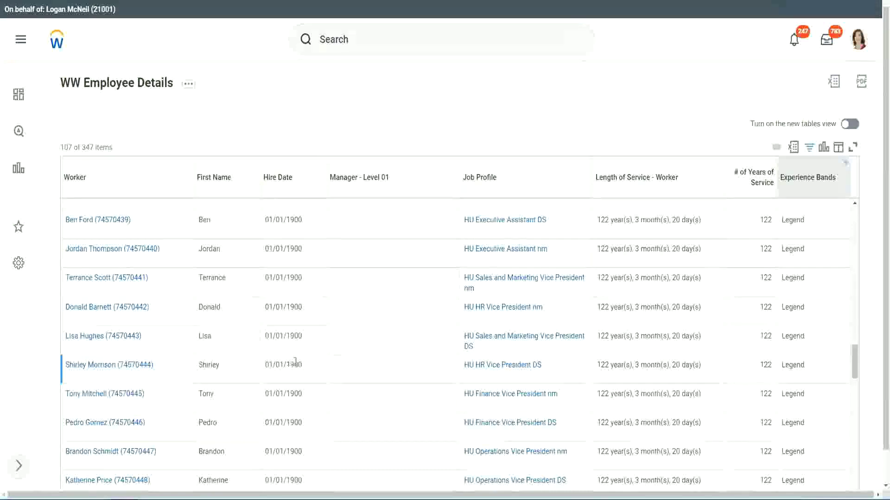
pyautogui.doubleClick(291, 365)
# Inspect the Legend workers' years of service, which range from 102 to 122
pyautogui.scroll(-5, 755, 347)
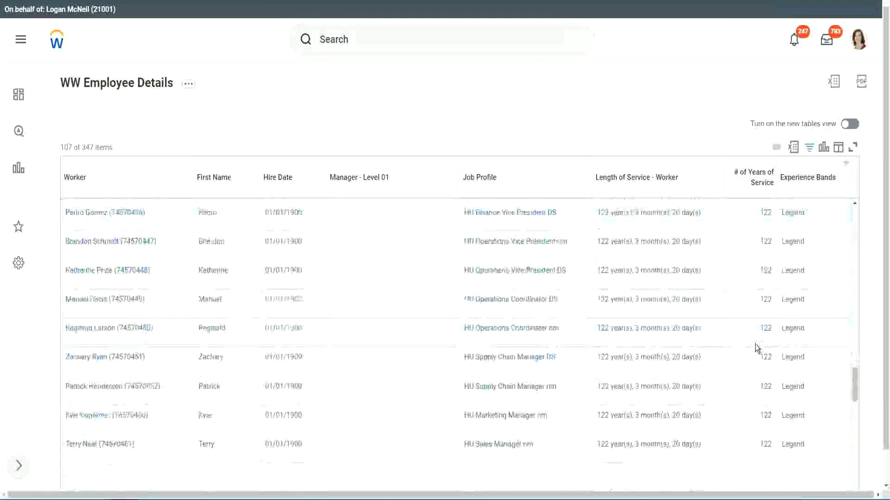
pyautogui.scroll(-3, 755, 347)
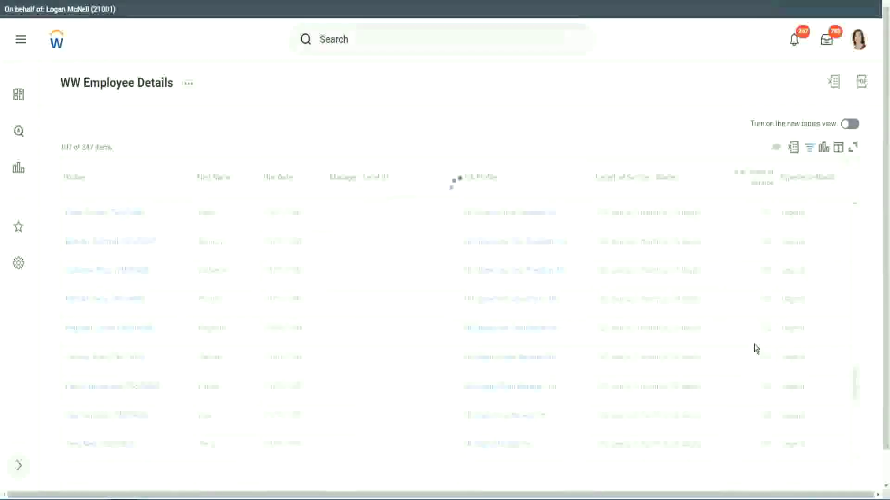
pyautogui.scroll(-5, 754, 348)
pyautogui.scroll(-5, 754, 345)
pyautogui.scroll(-5, 755, 345)
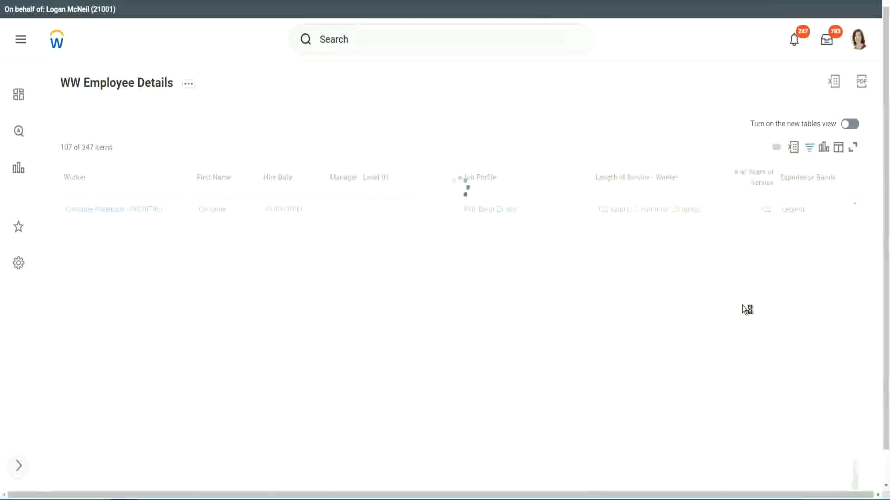
pyautogui.scroll(-2, 744, 309)
pyautogui.scroll(-5, 744, 310)
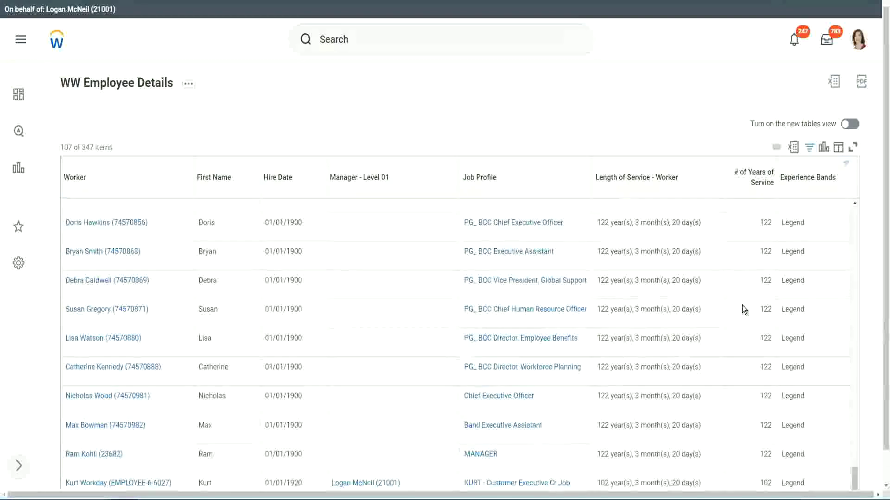
pyautogui.click(754, 458)
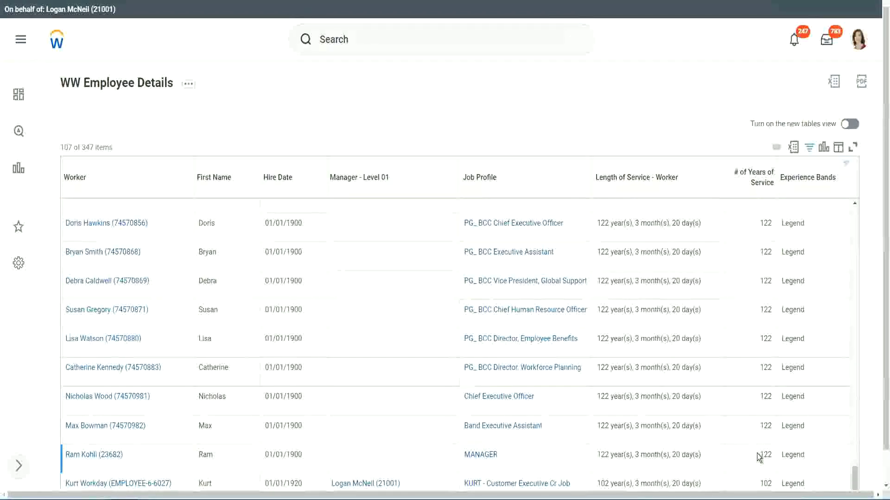
pyautogui.doubleClick(765, 483)
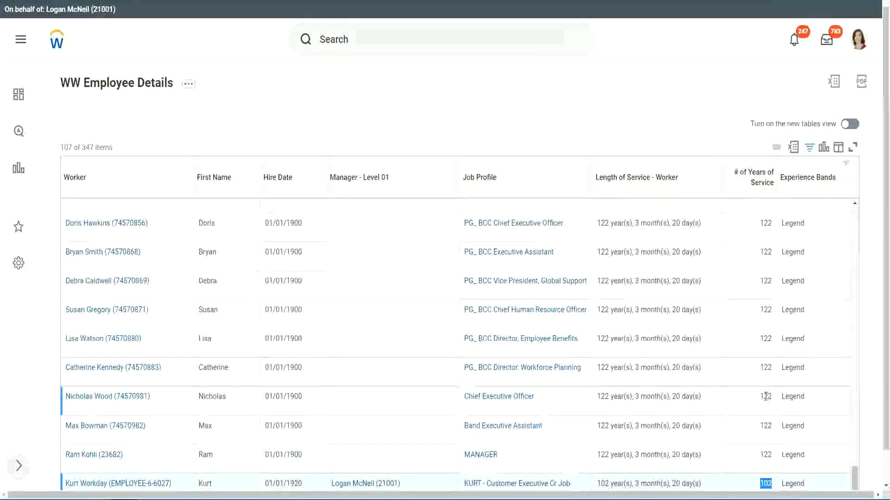
pyautogui.moveTo(766, 396); pyautogui.dragTo(773, 396)
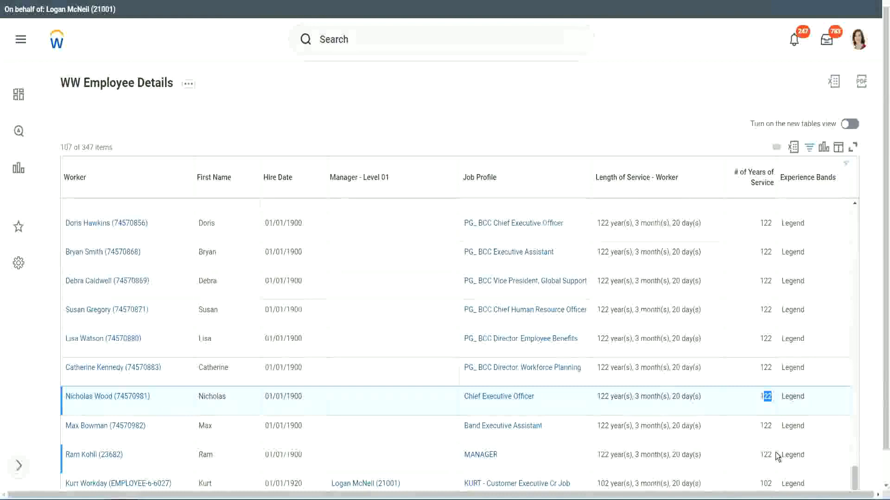
pyautogui.click(748, 370)
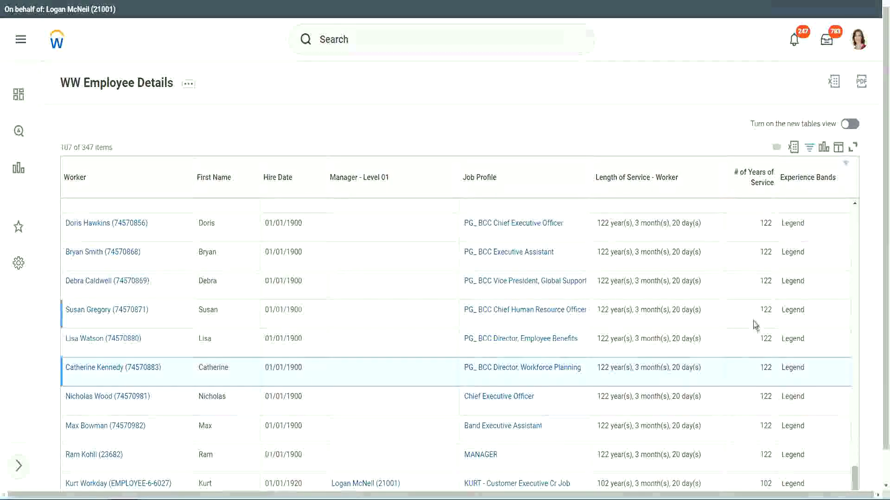
pyautogui.click(749, 262)
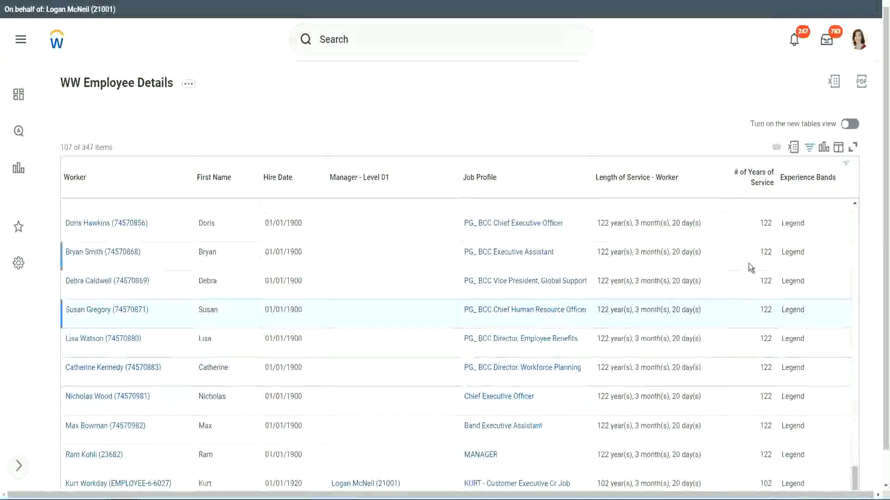
# Replace the Legend filter value with 'Experienced', which shows 82 of 347 workers
pyautogui.click(813, 182)
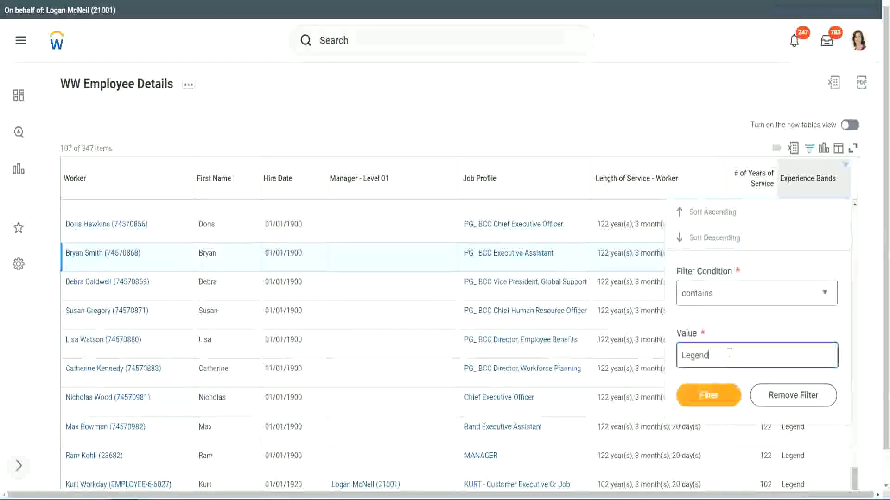
pyautogui.doubleClick(681, 355)
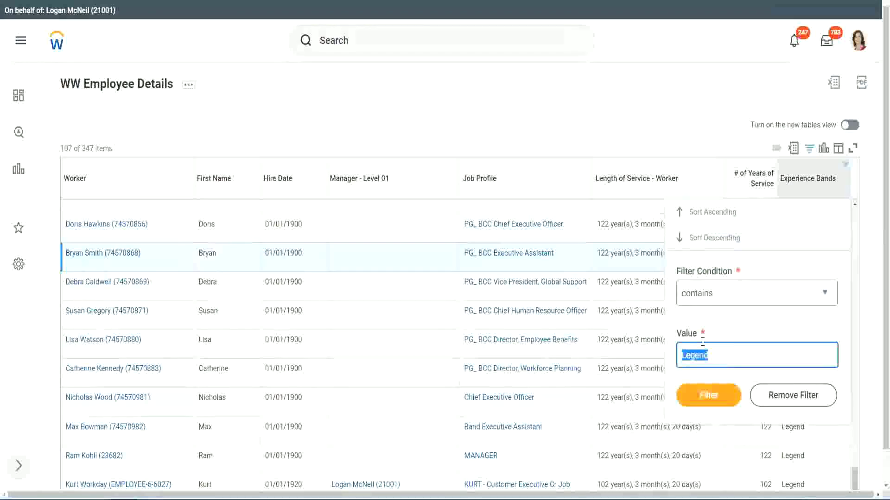
pyautogui.write('Ex')
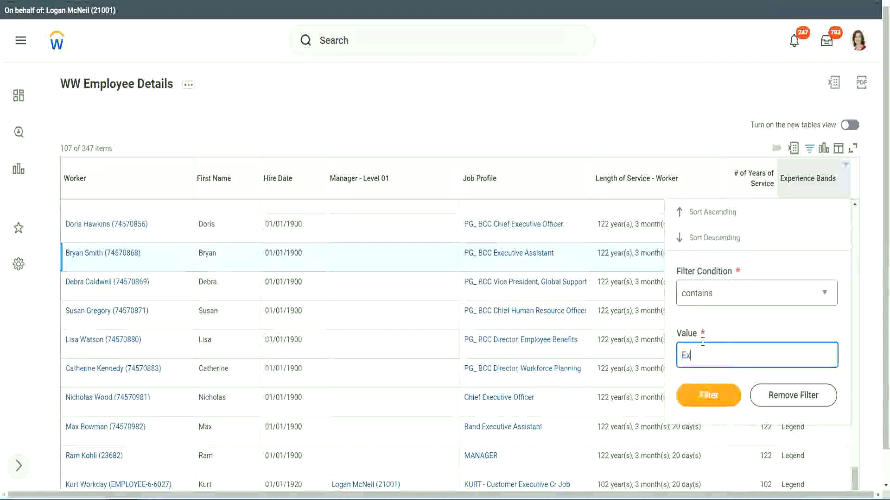
pyautogui.write('perienced')
pyautogui.click(712, 397)
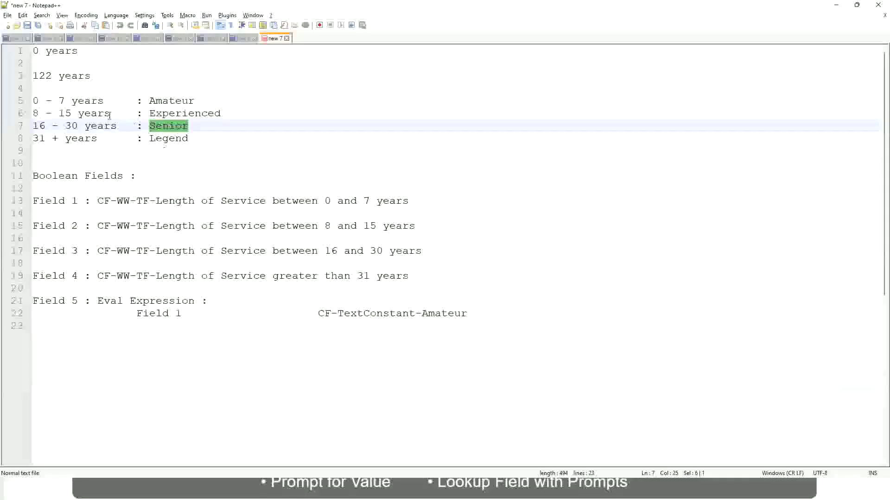
pyautogui.click(109, 115)
pyautogui.moveTo(37, 114); pyautogui.dragTo(78, 114)
pyautogui.click(102, 115)
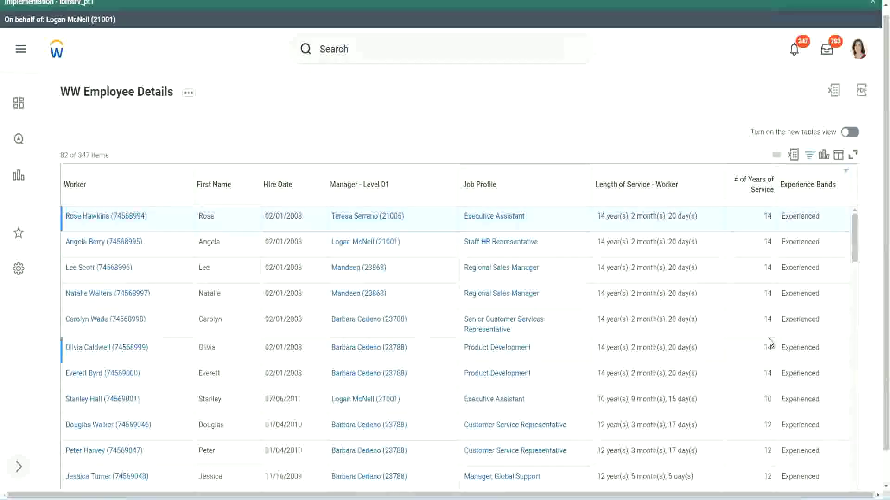
pyautogui.scroll(-5, 768, 341)
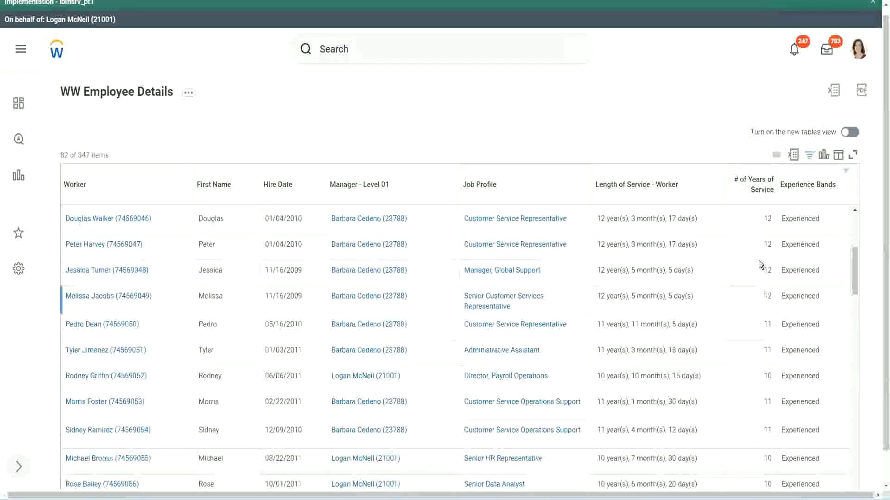
pyautogui.doubleClick(800, 244)
pyautogui.scroll(-3, 769, 324)
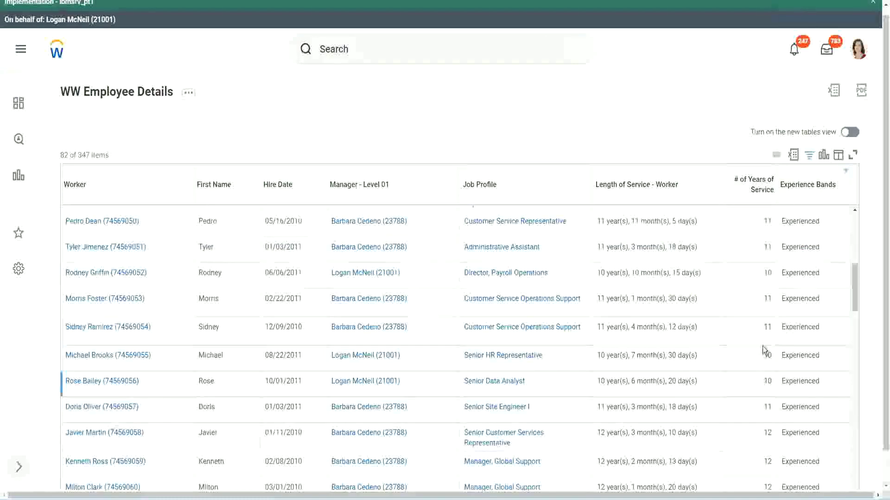
pyautogui.click(767, 327)
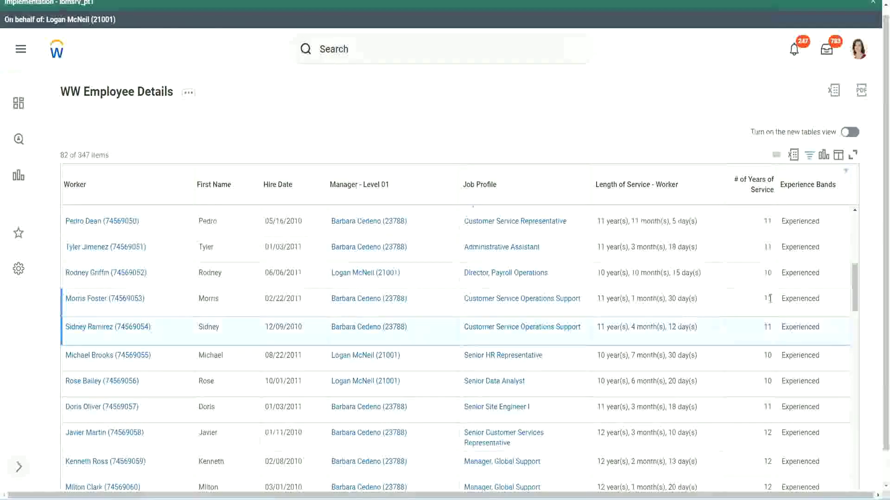
pyautogui.click(808, 299)
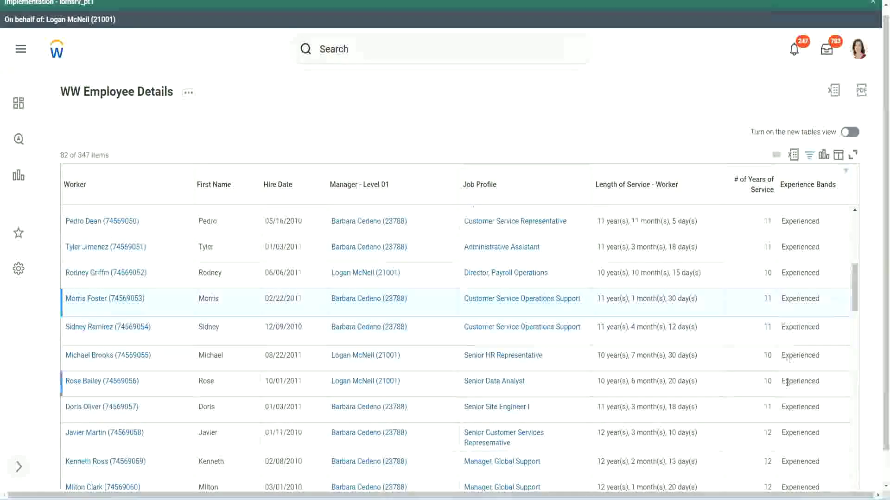
pyautogui.scroll(-10, 787, 383)
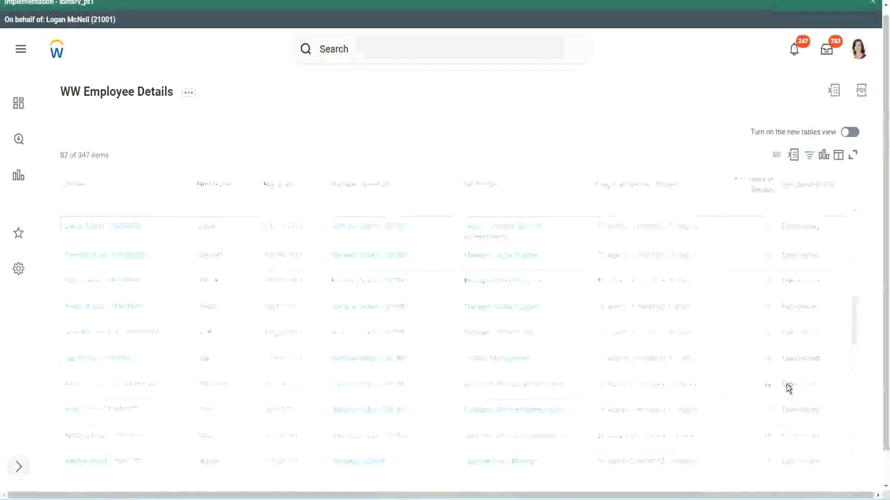